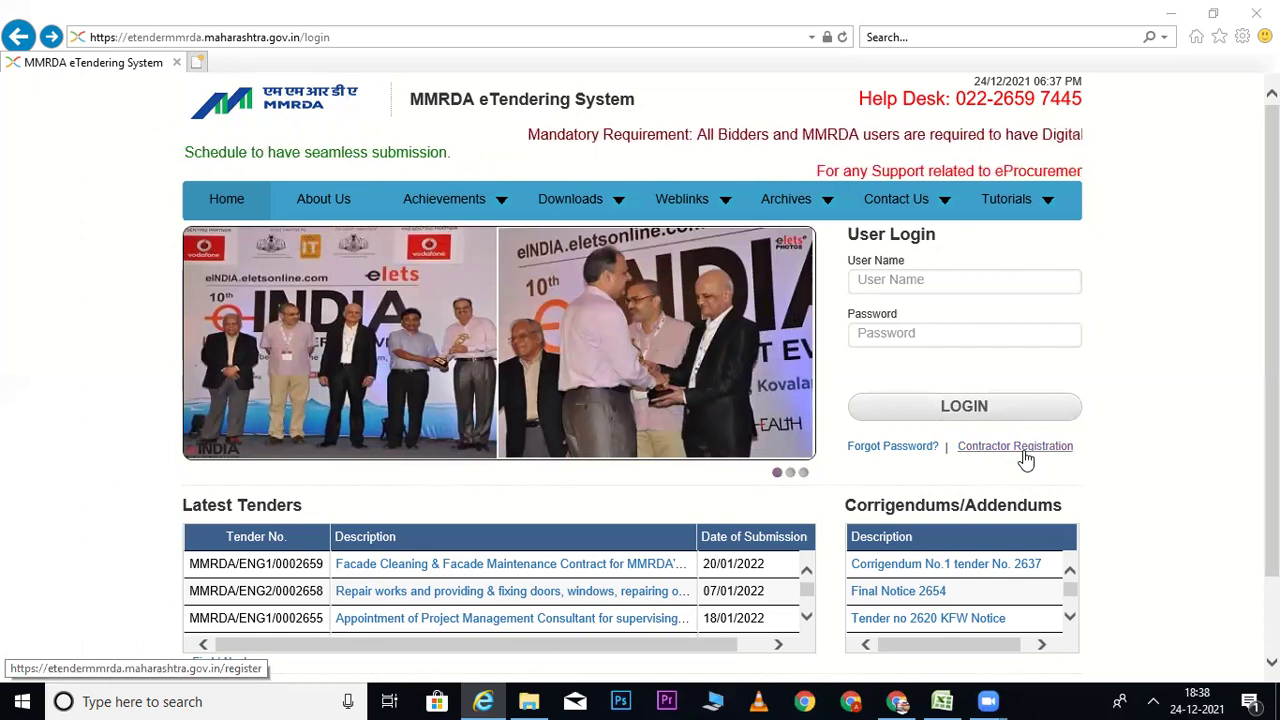
# Open the contractor registration form and enter first name, last name and company name Bhagat Techno IT Solution
pyautogui.click(1024, 453)
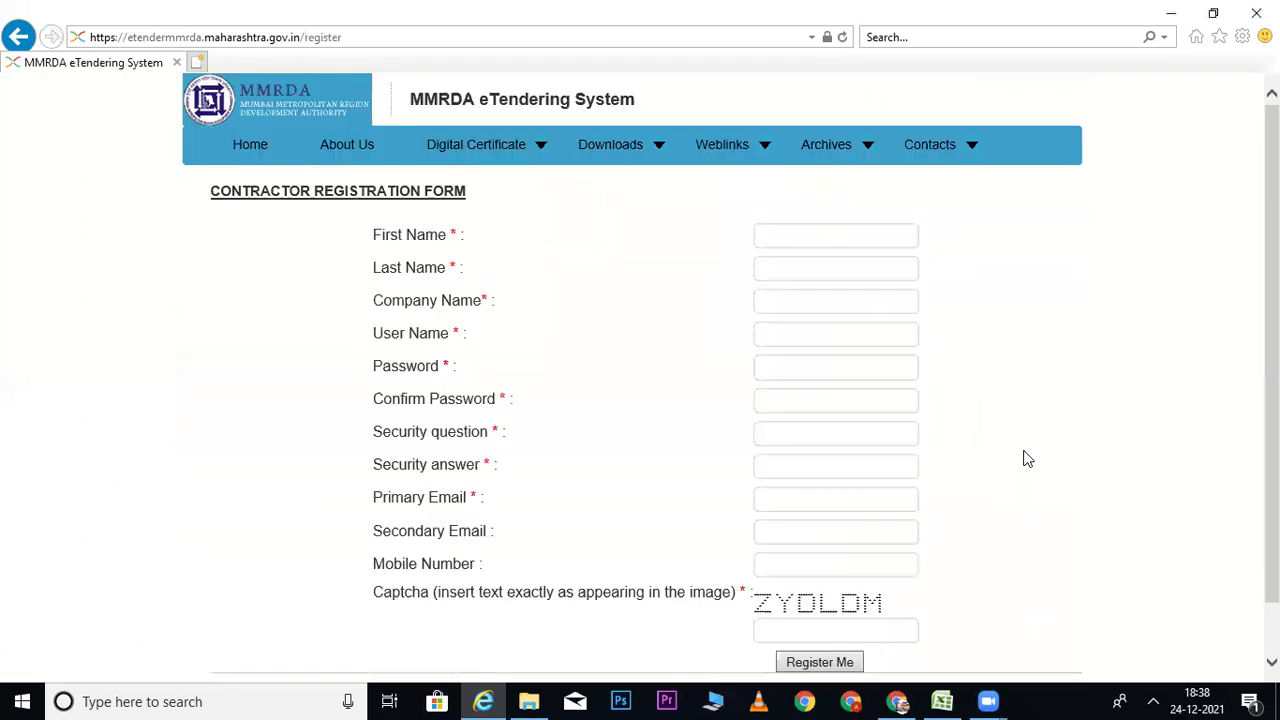
pyautogui.click(823, 232)
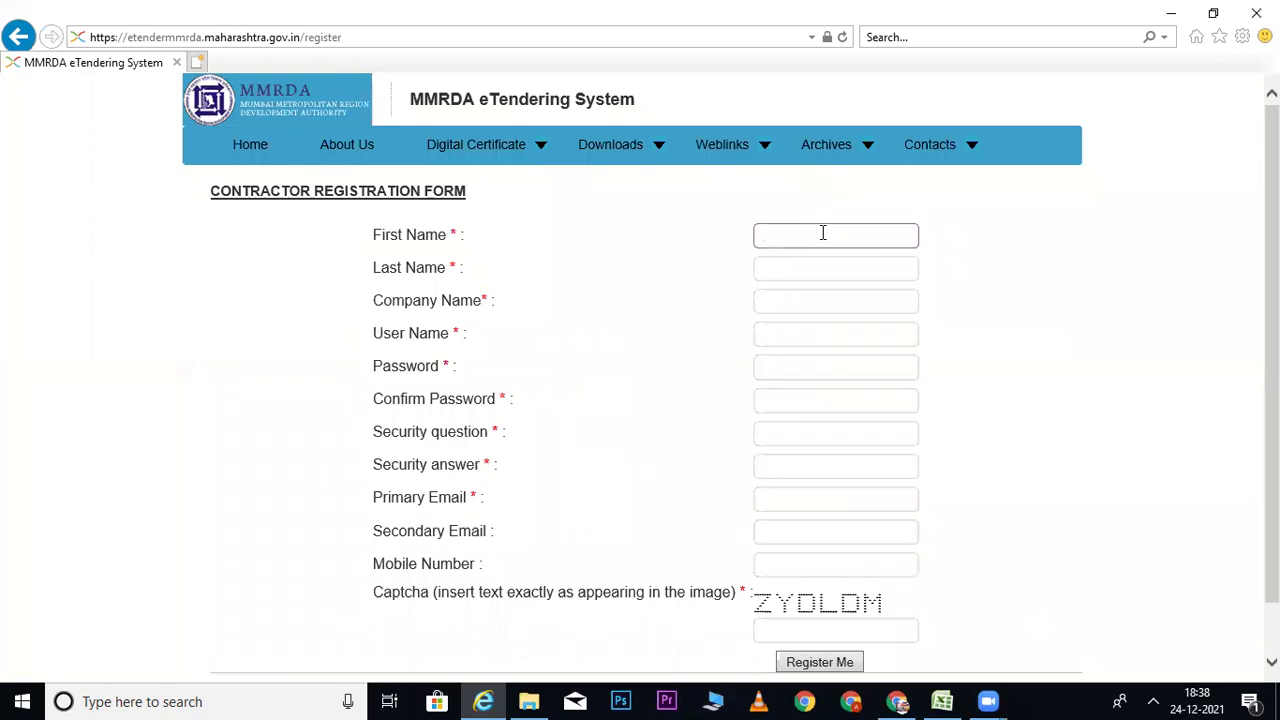
pyautogui.press('Tab')
pyautogui.write('Pandi')
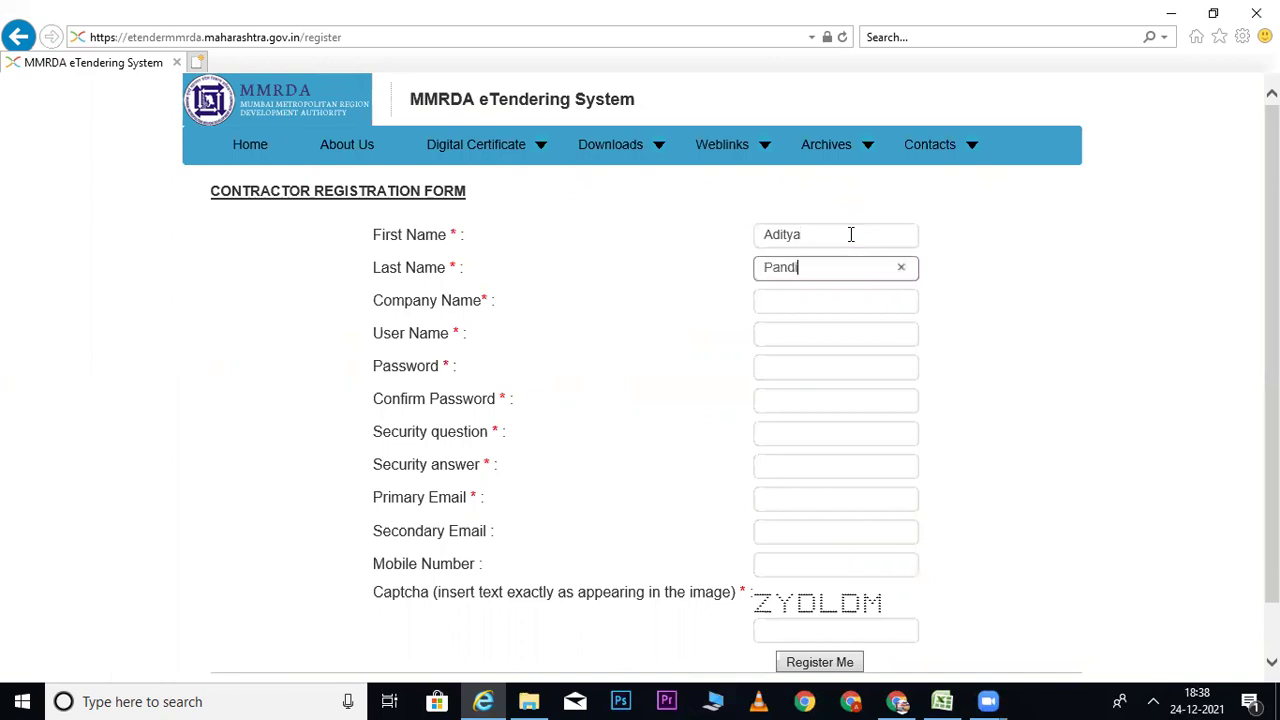
pyautogui.write('t')
pyautogui.click(810, 307)
pyautogui.write('Bhagat Techno IT SO')
pyautogui.press('BackSpace')
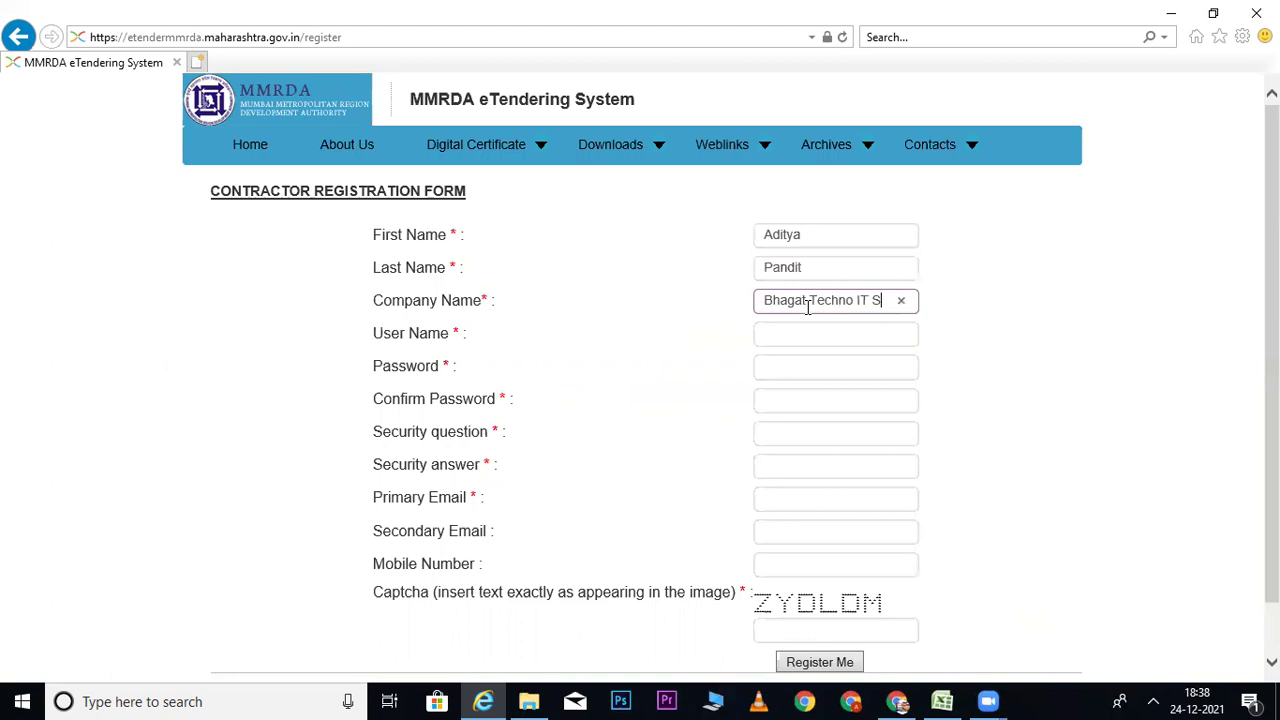
pyautogui.write('olution')
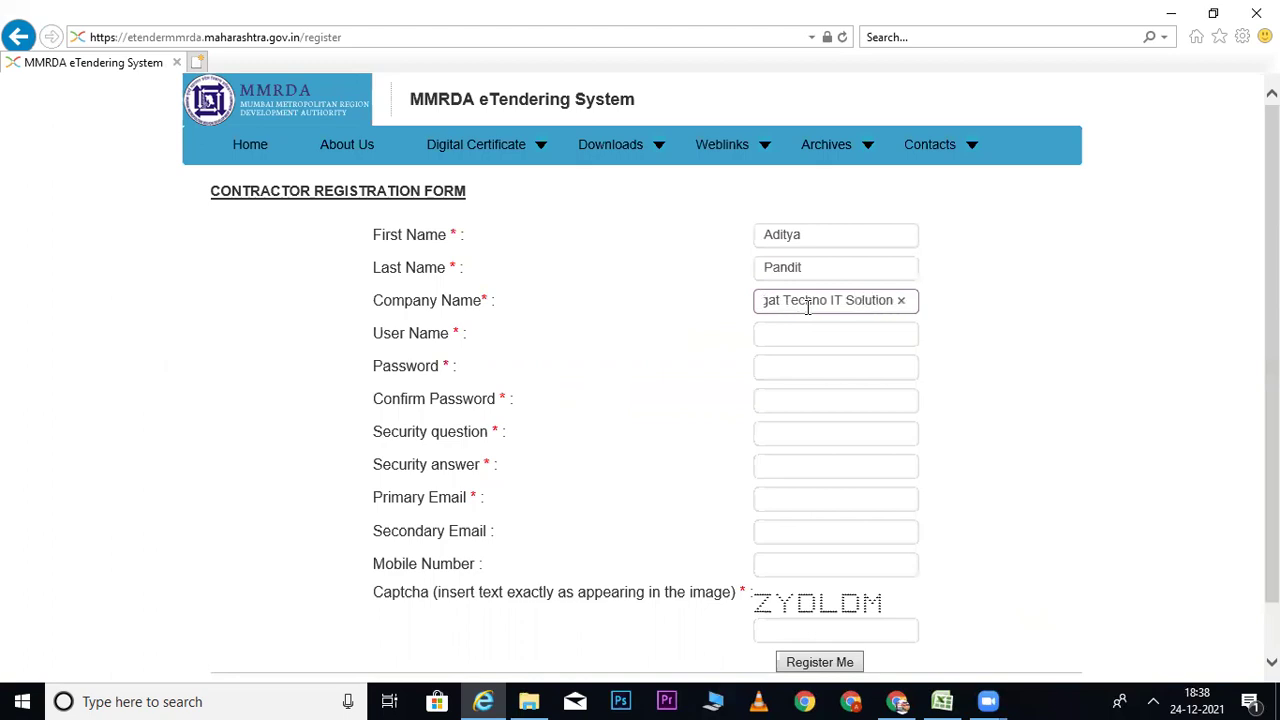
# Enter the contractor's chosen user name and a Strong-rated account password
pyautogui.click(780, 337)
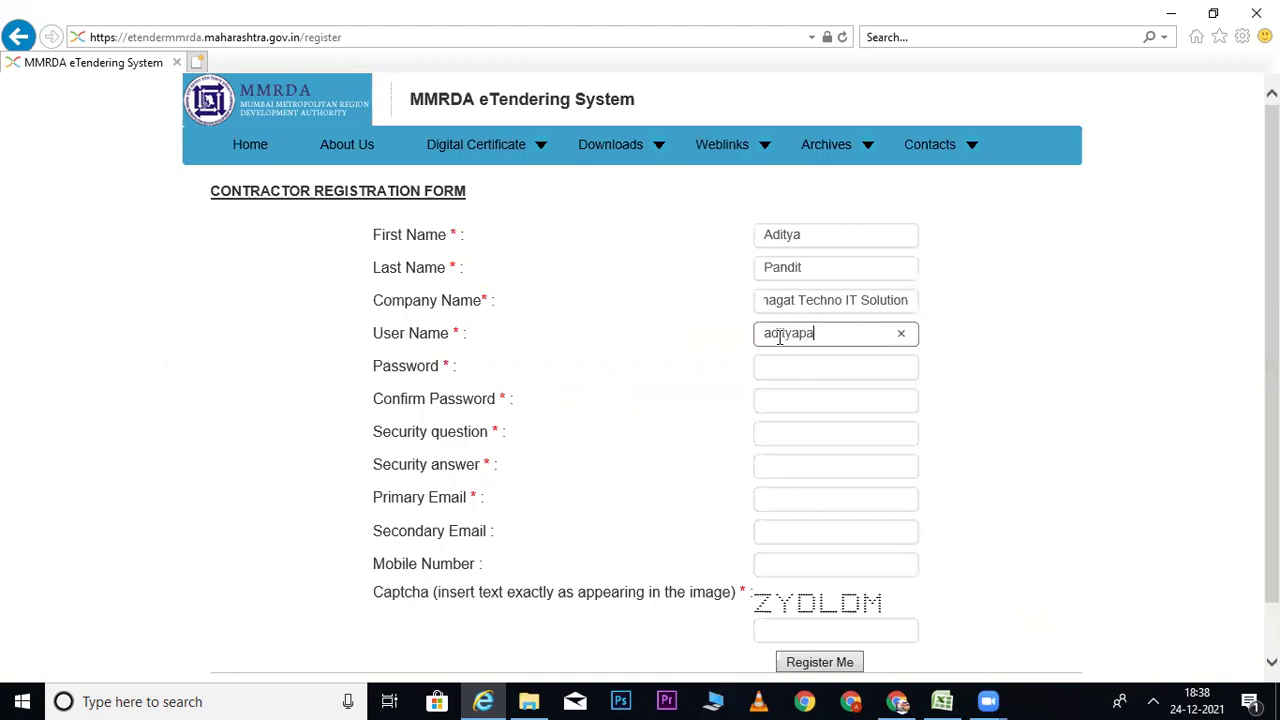
pyautogui.press('Tab')
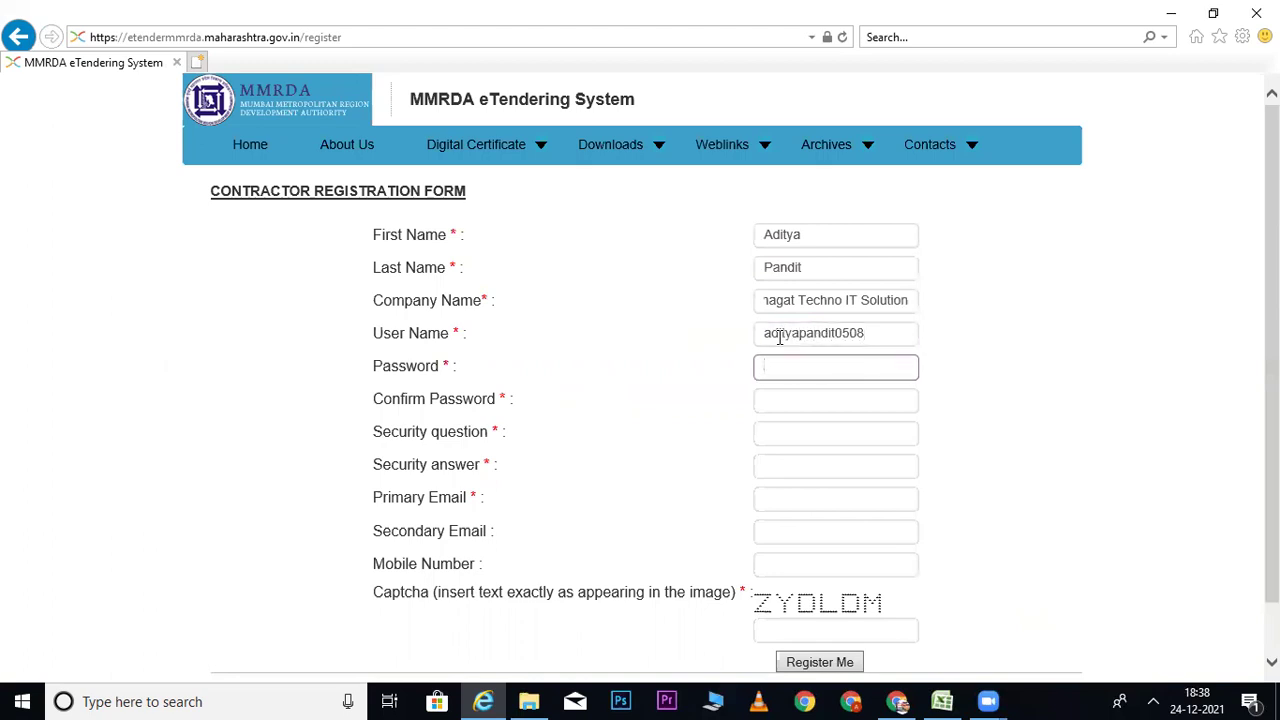
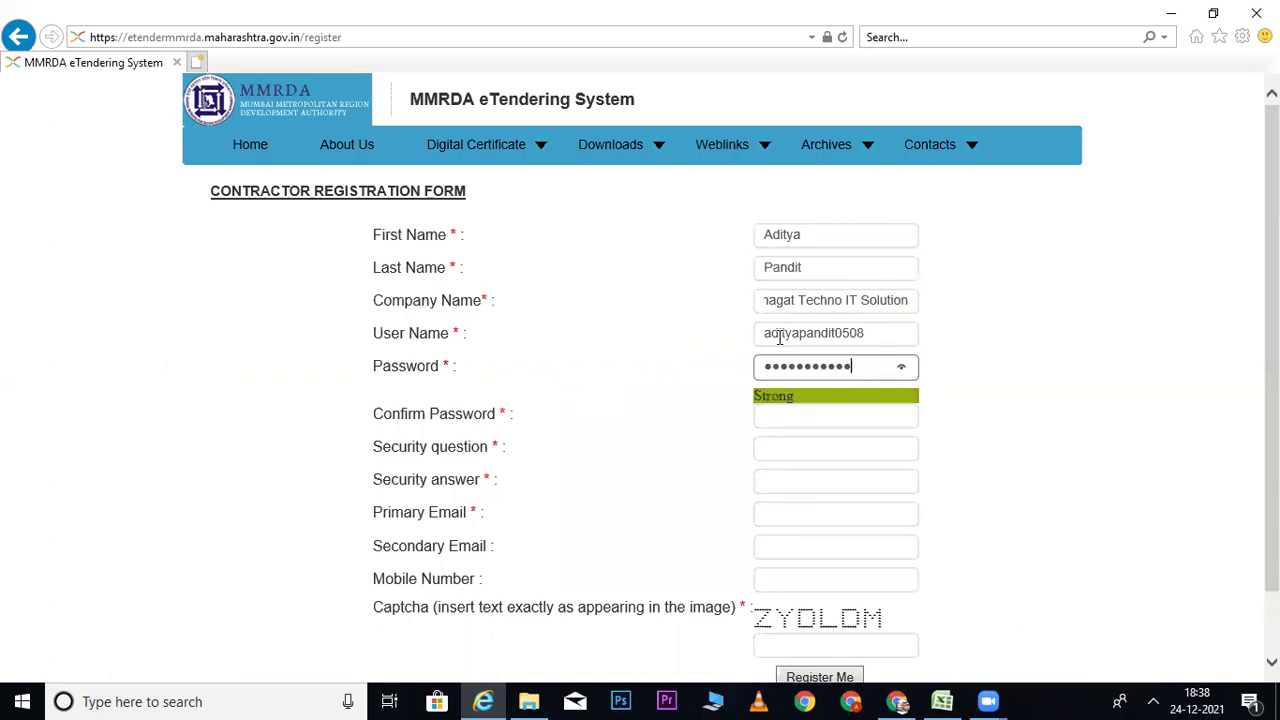
pyautogui.press('Tab')
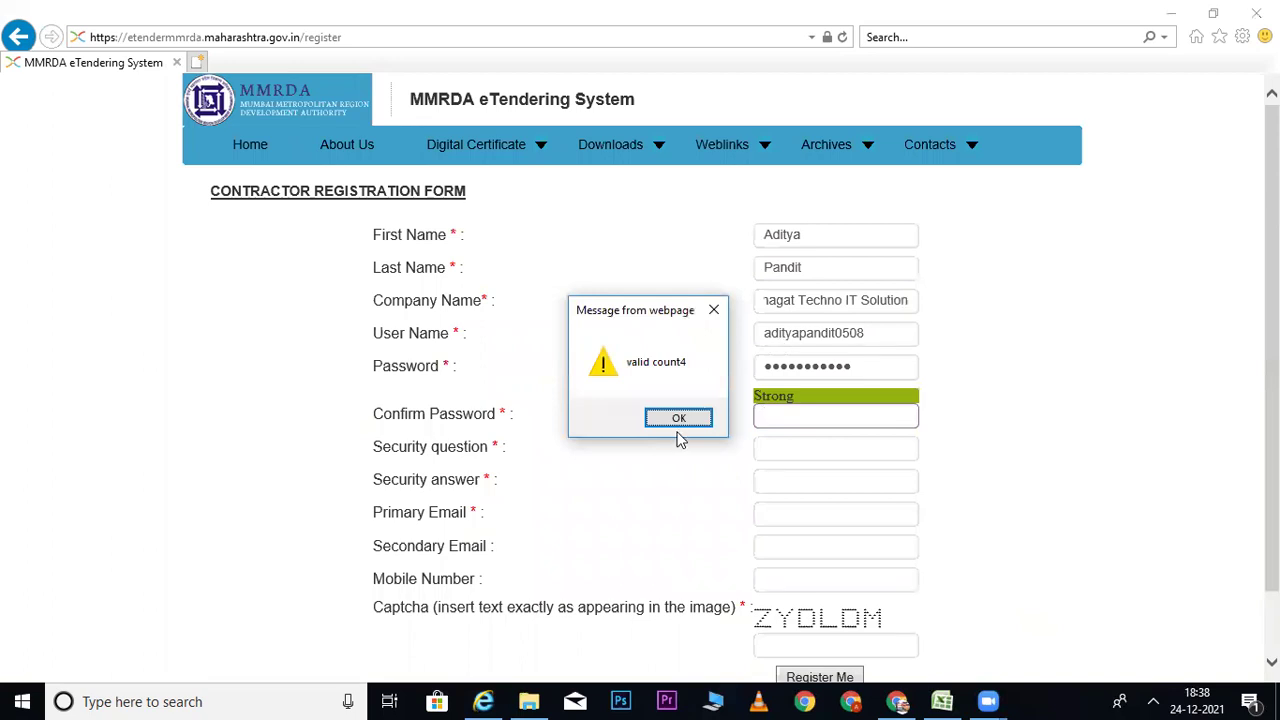
# Confirm the account password and set the security question to 'Mother Last Name'
pyautogui.click(678, 419)
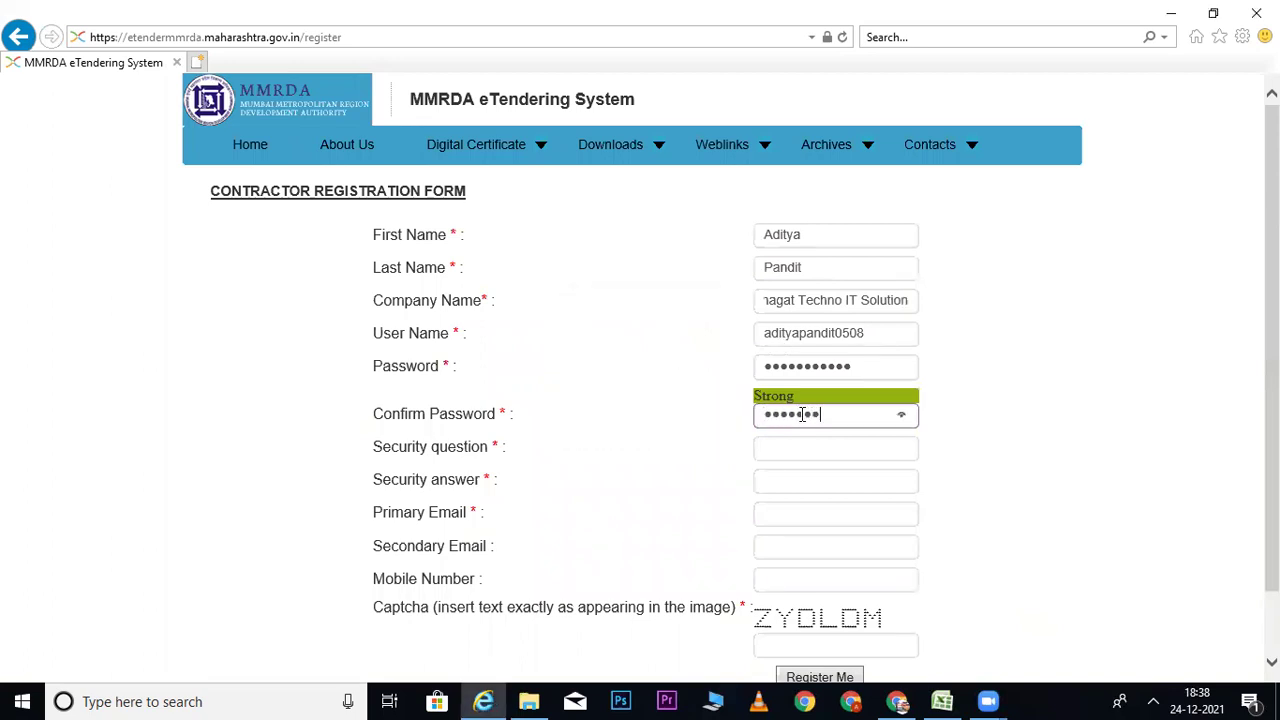
pyautogui.click(798, 448)
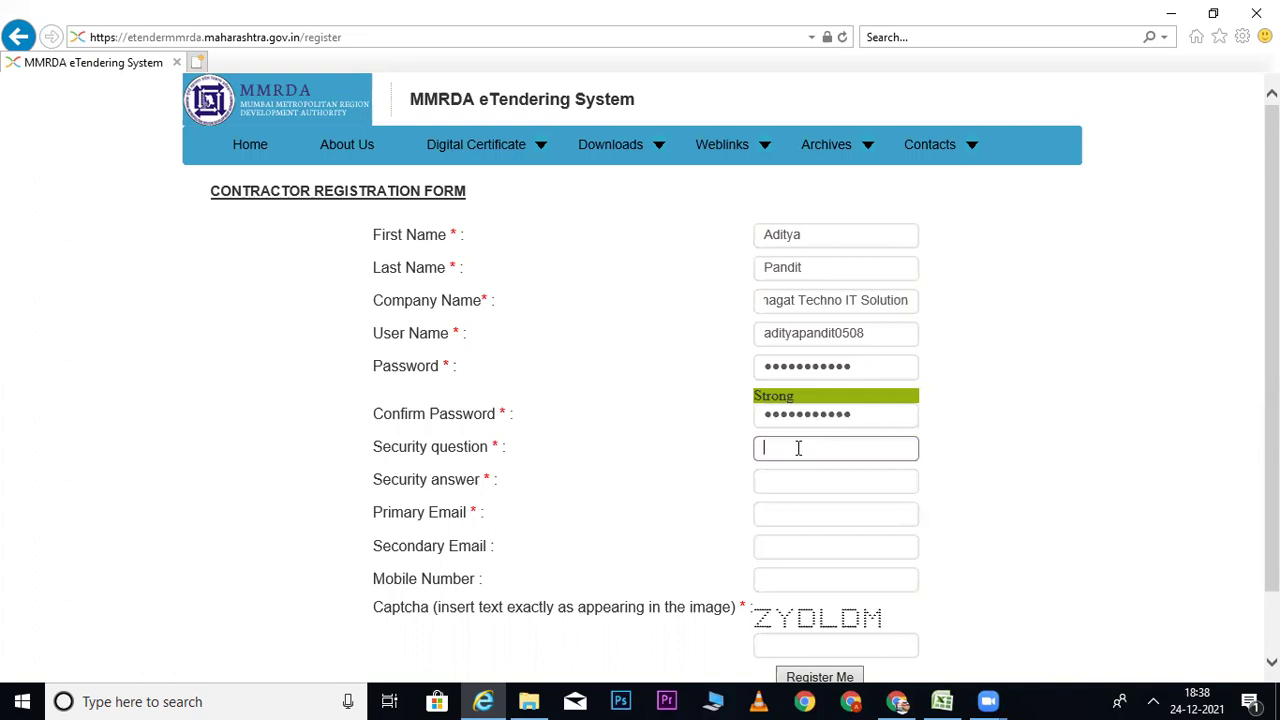
pyautogui.write('Mother Last Name')
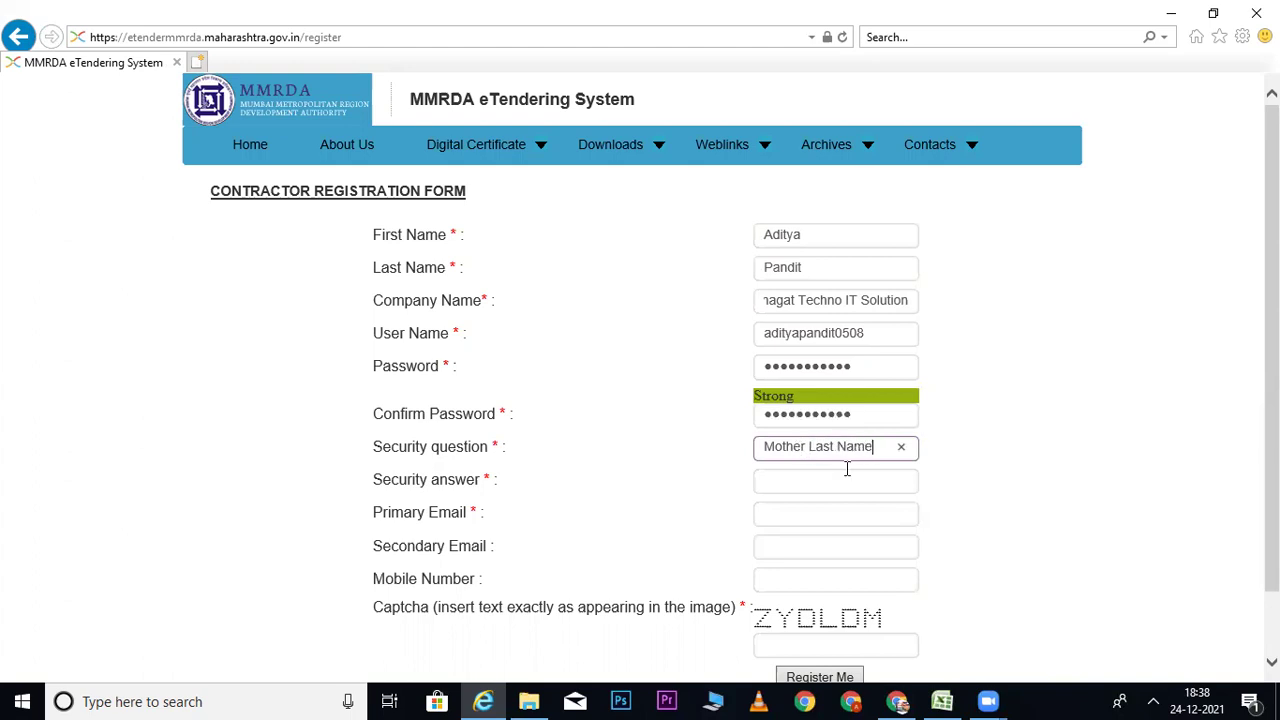
# Fill in the security answer, the primary e-mail address and the mobile number
pyautogui.click(828, 485)
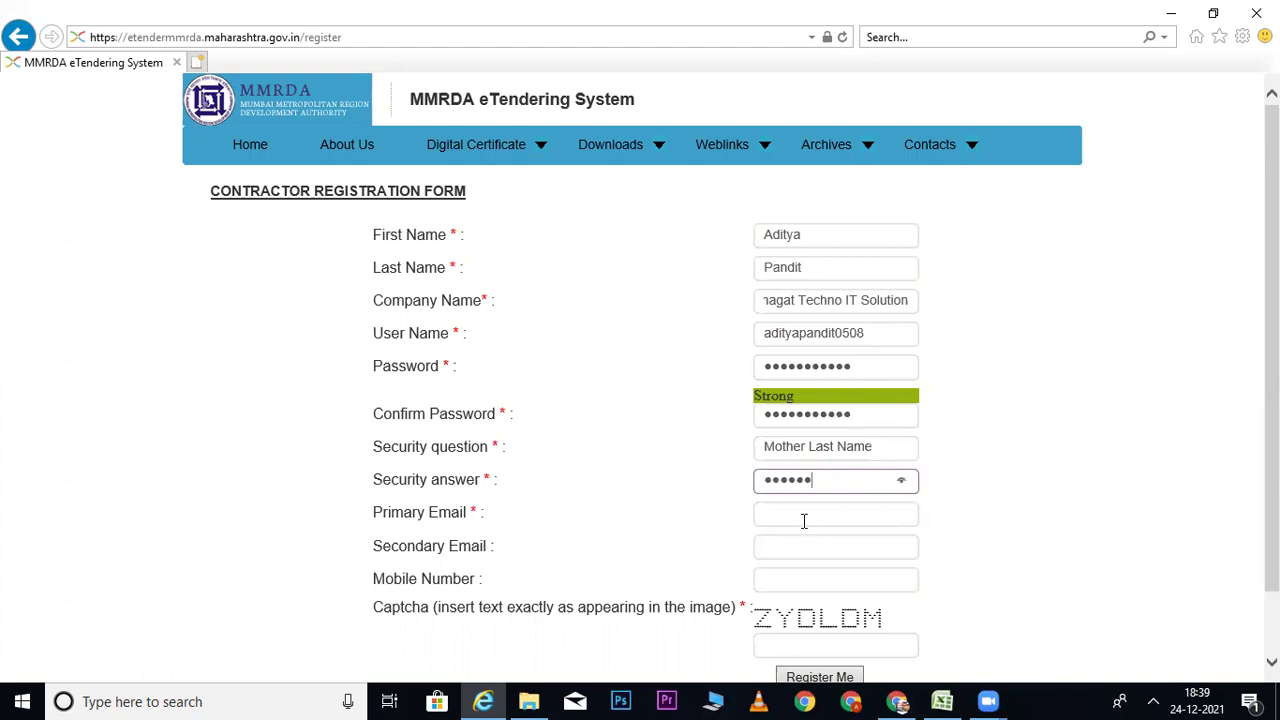
pyautogui.click(803, 521)
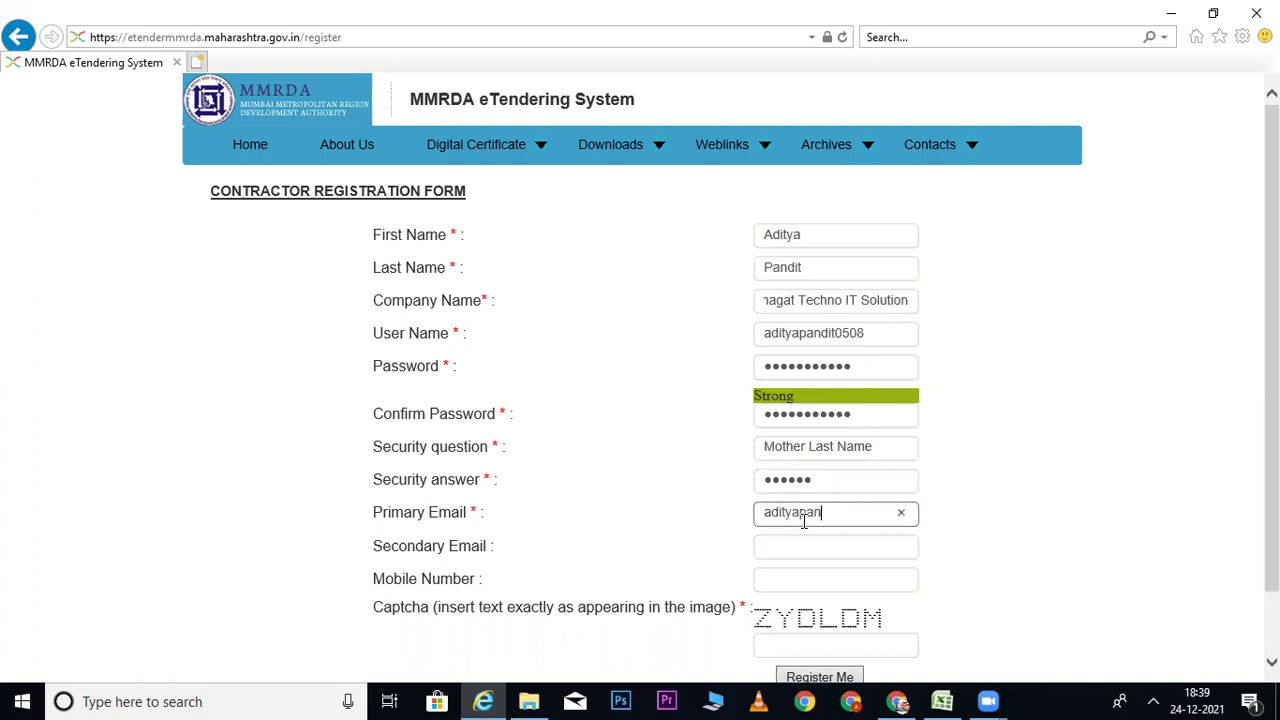
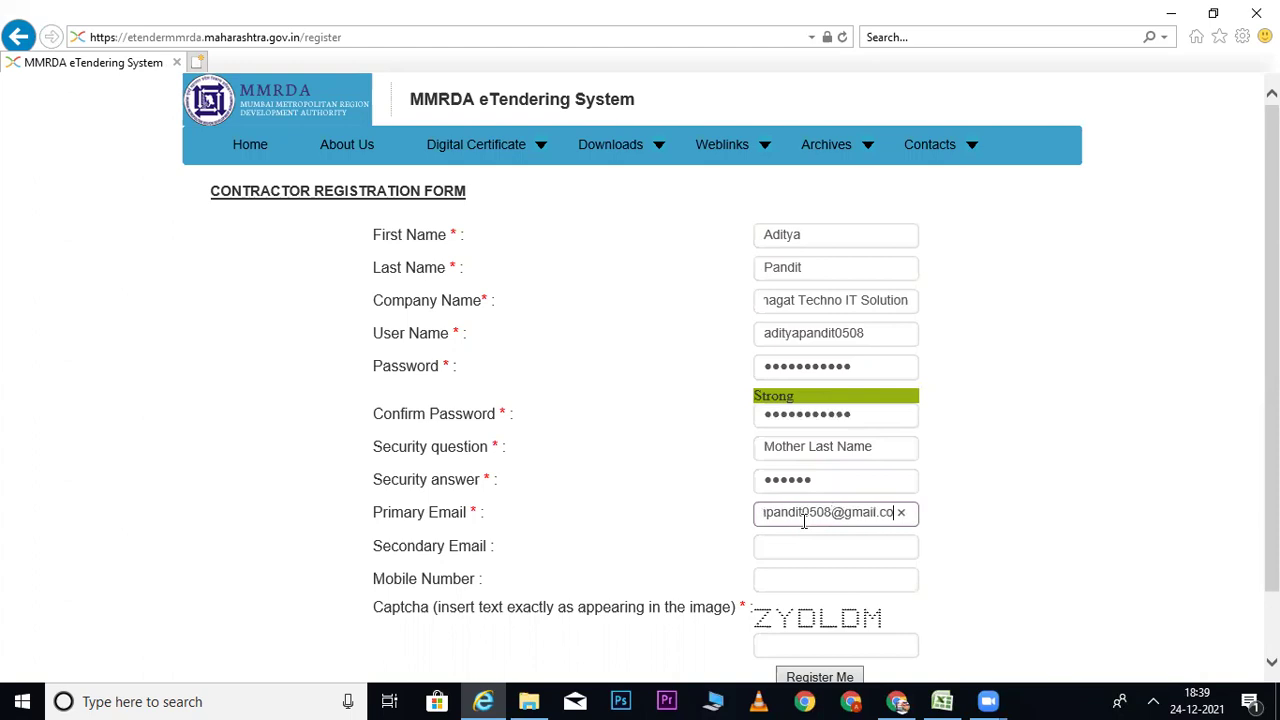
pyautogui.click(787, 548)
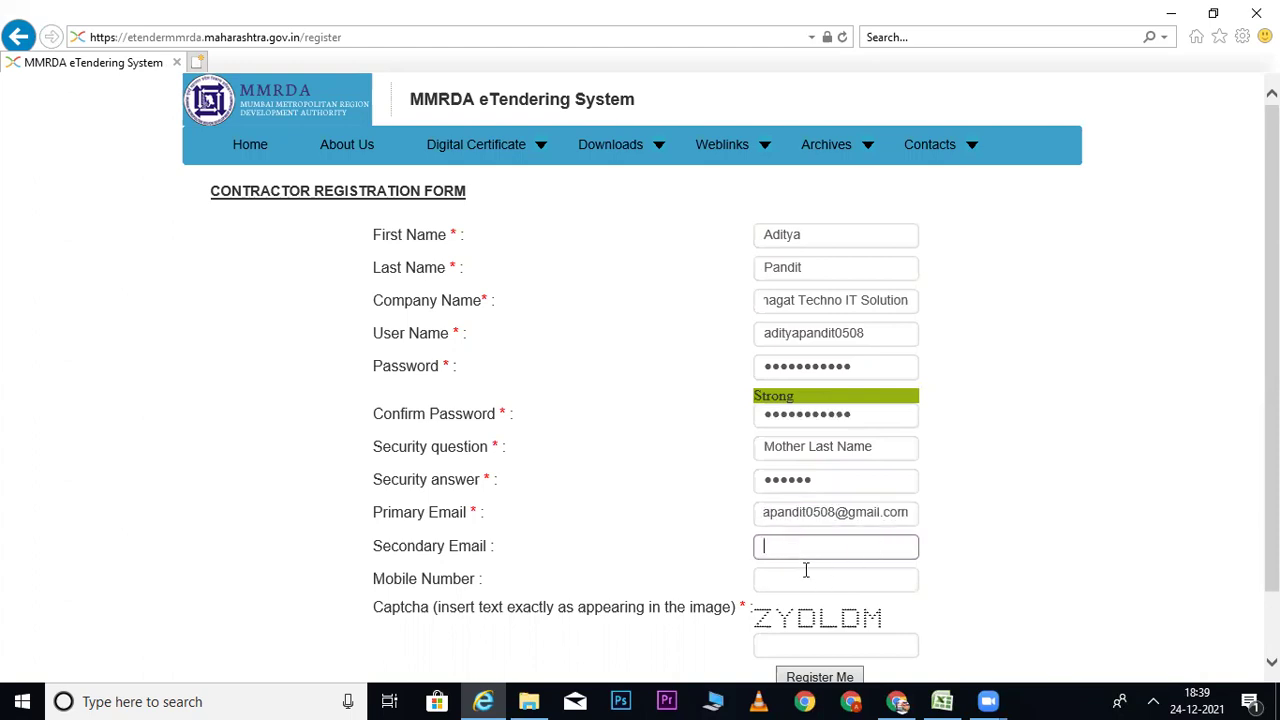
pyautogui.press('Tab')
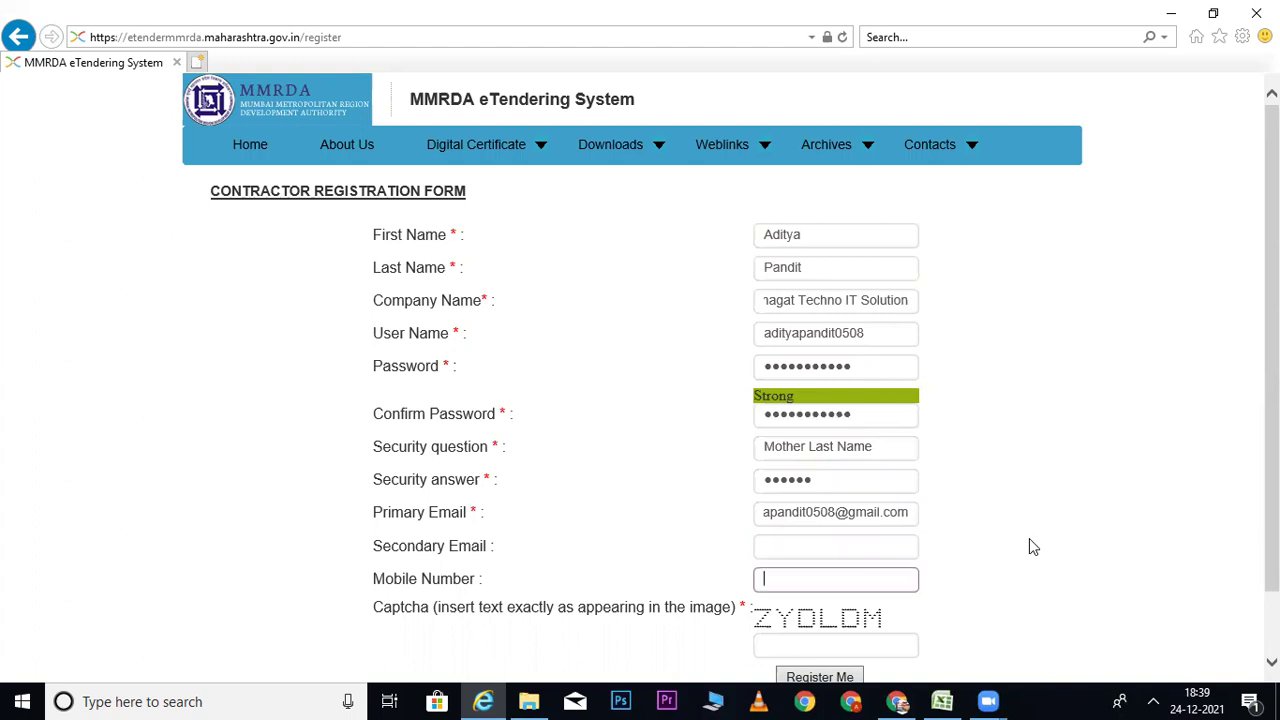
pyautogui.scroll(-1, 986, 514)
# Enter the displayed captcha code and submit the registration form with Register Me
pyautogui.press('Tab')
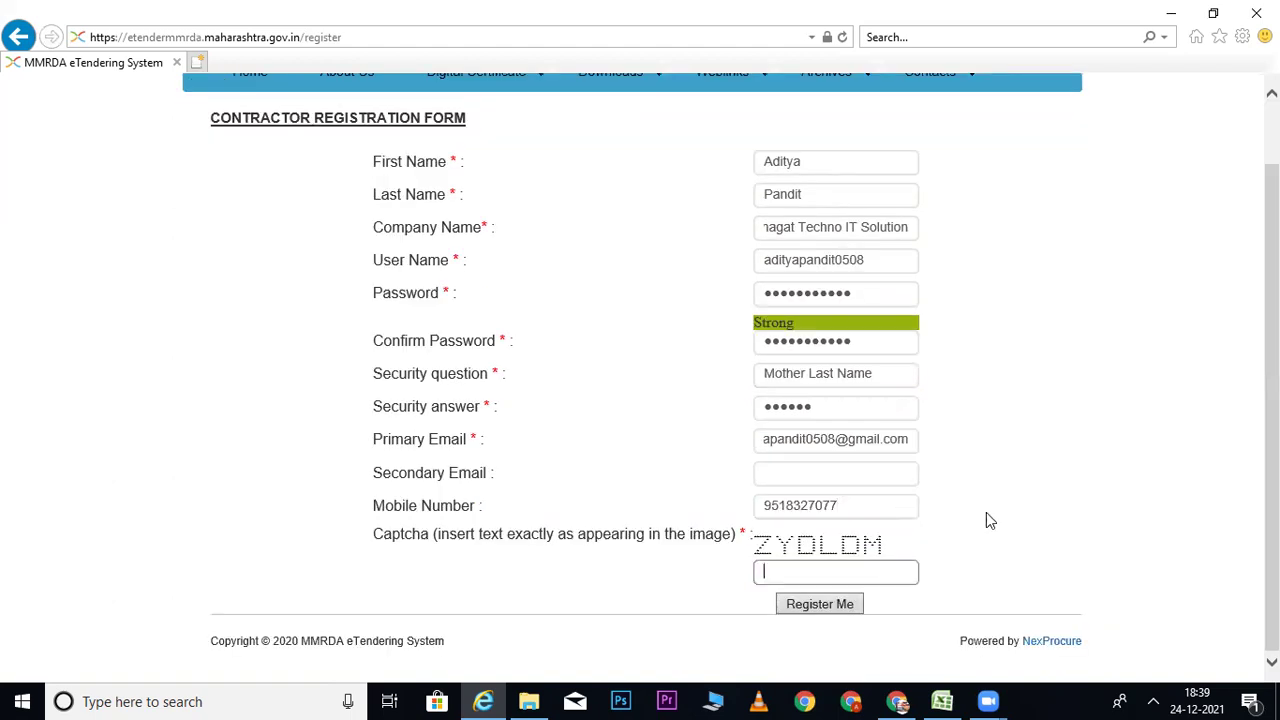
pyautogui.write('ZYDLDM')
pyautogui.press('Return')
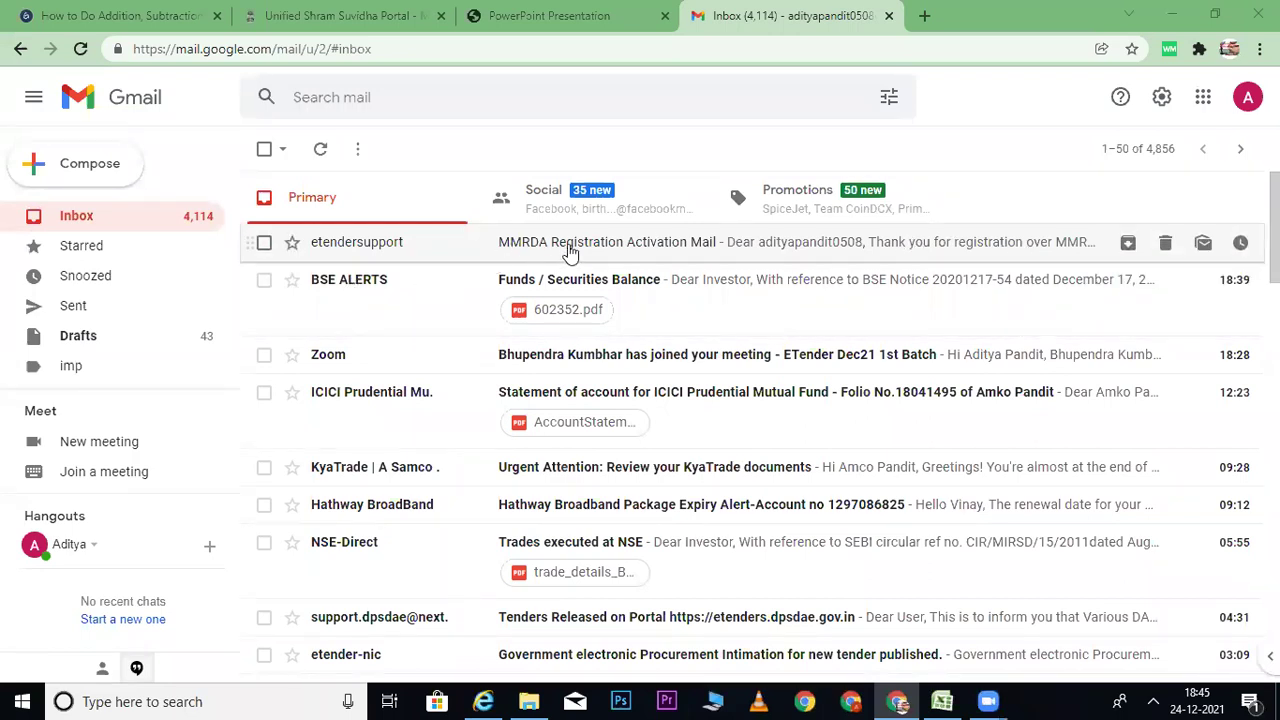
# Open the MMRDA Registration Activation Mail and follow its Step 1 activation link
pyautogui.click(615, 246)
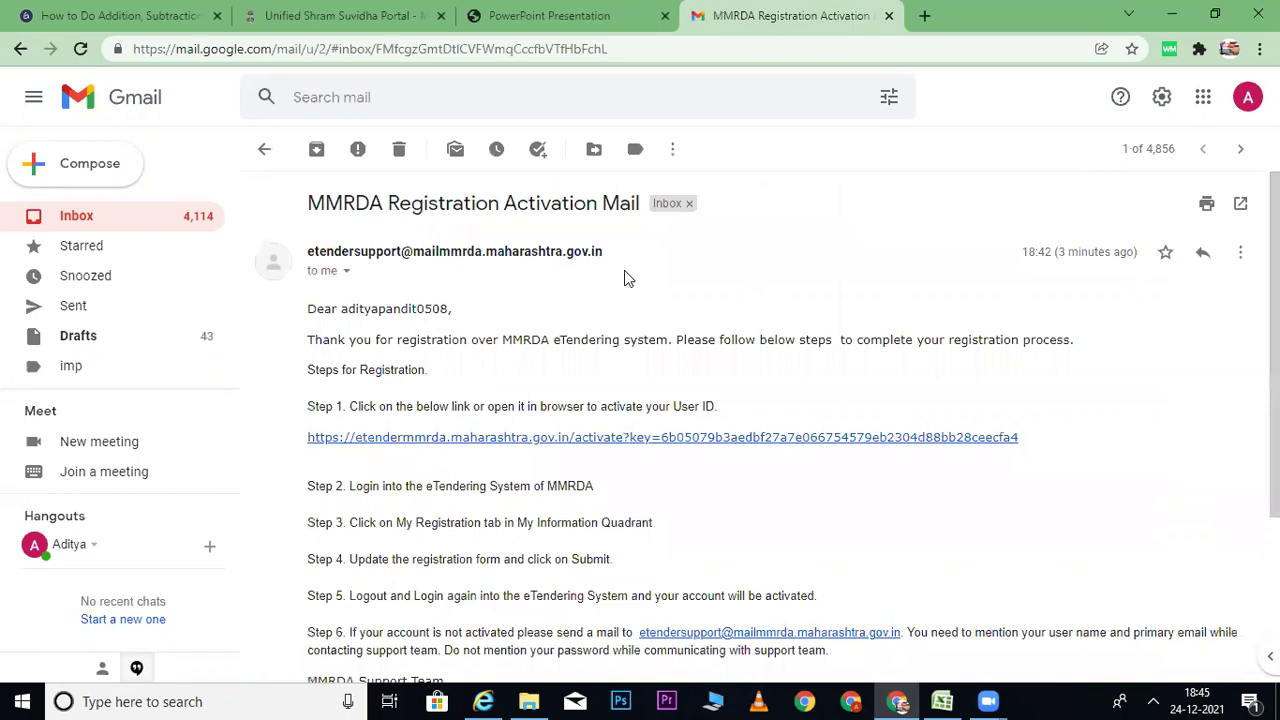
pyautogui.click(597, 440)
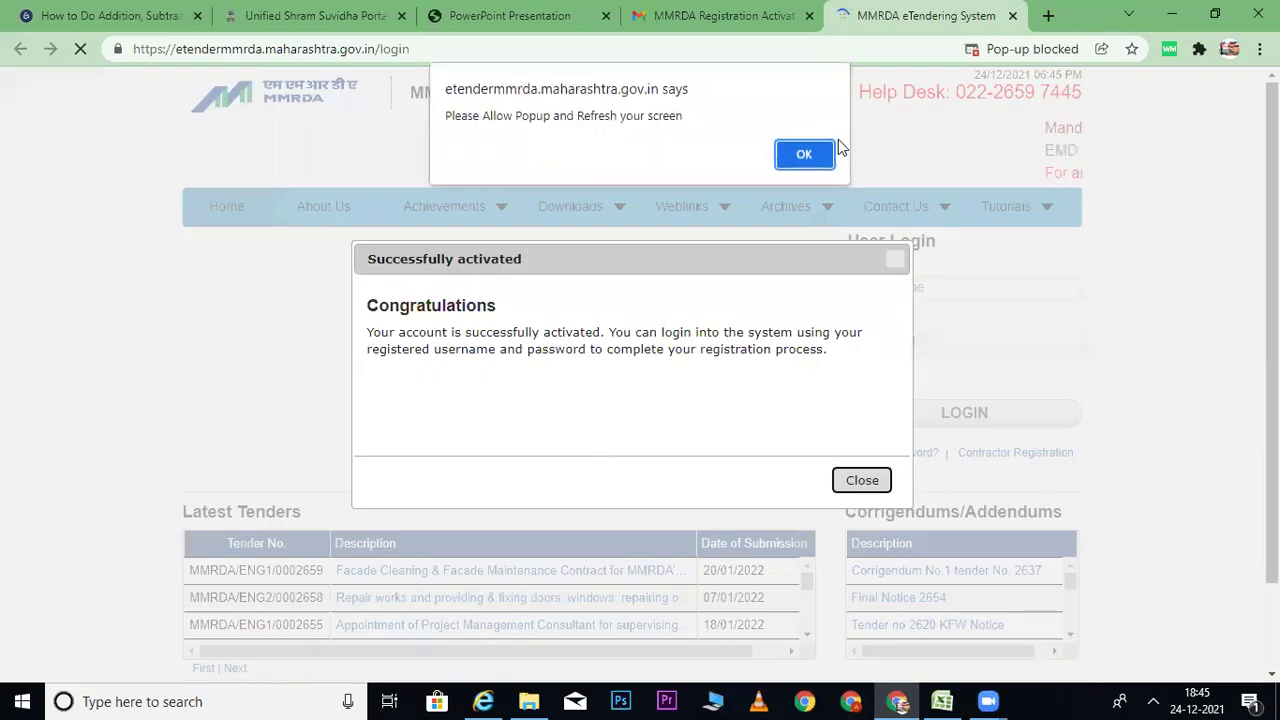
# Log in with the contractor's user name and password and open the My Registration form
pyautogui.click(801, 157)
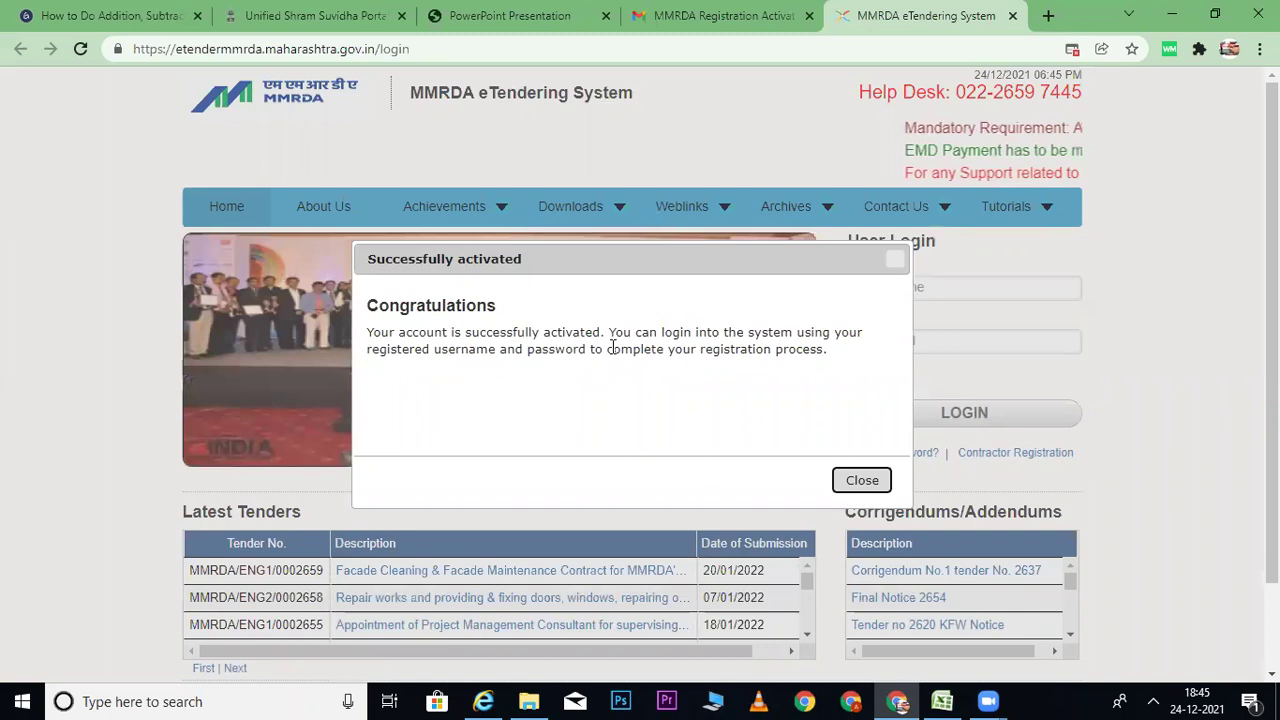
pyautogui.click(862, 481)
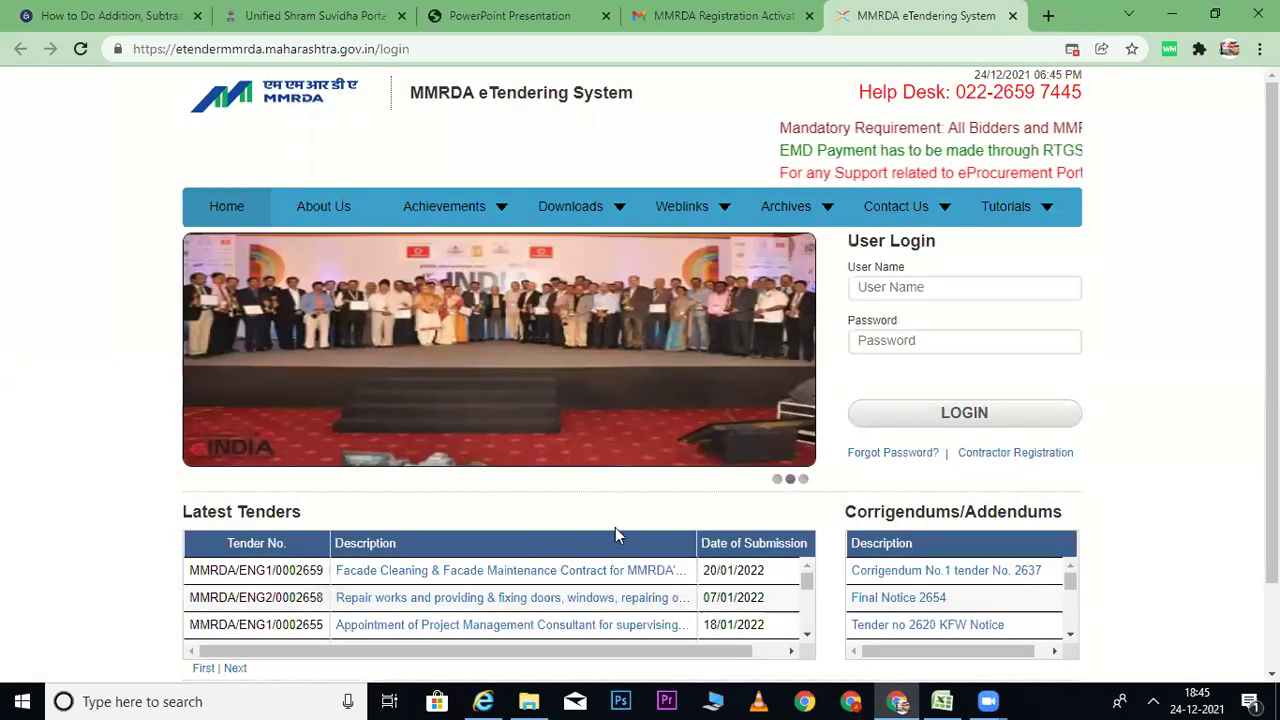
pyautogui.click(484, 701)
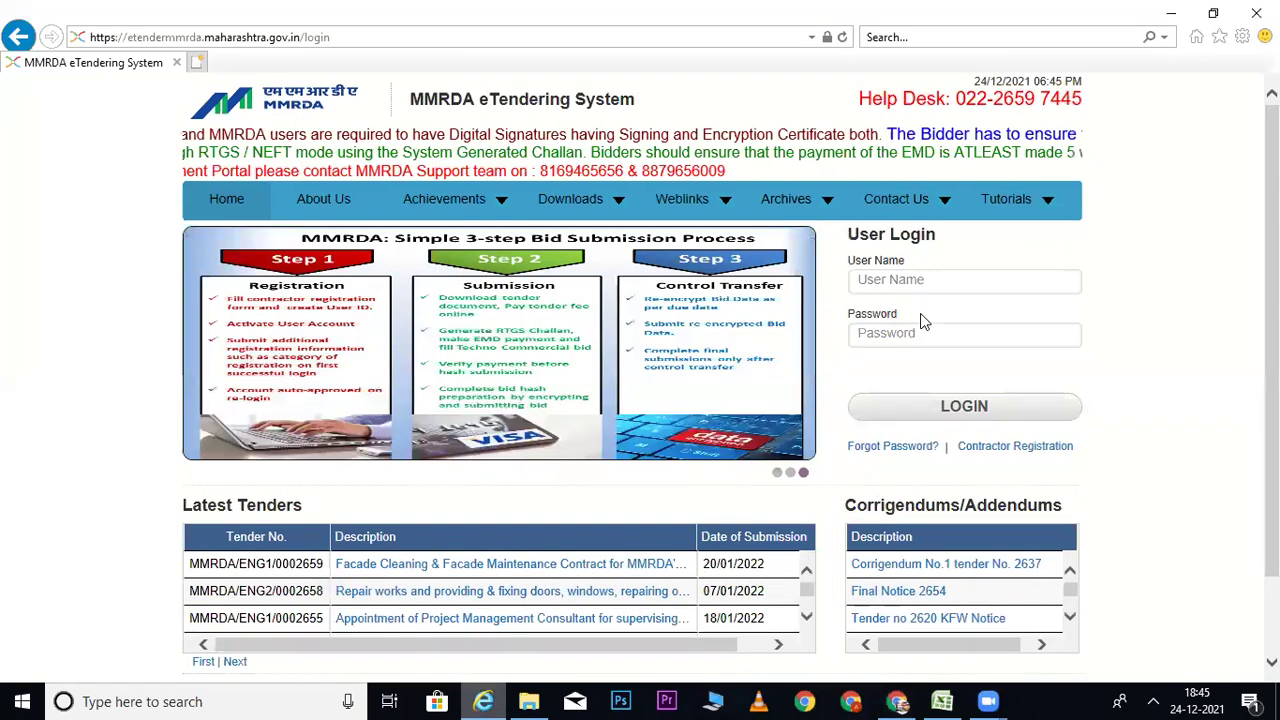
pyautogui.click(908, 272)
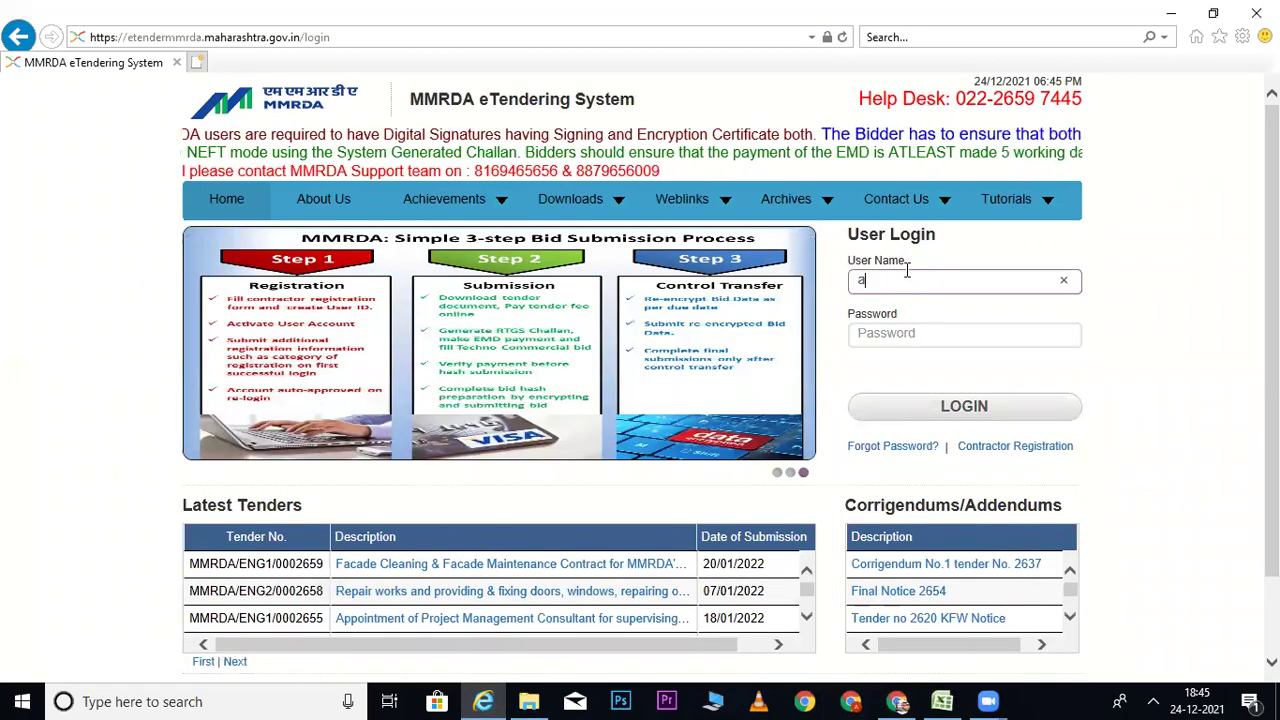
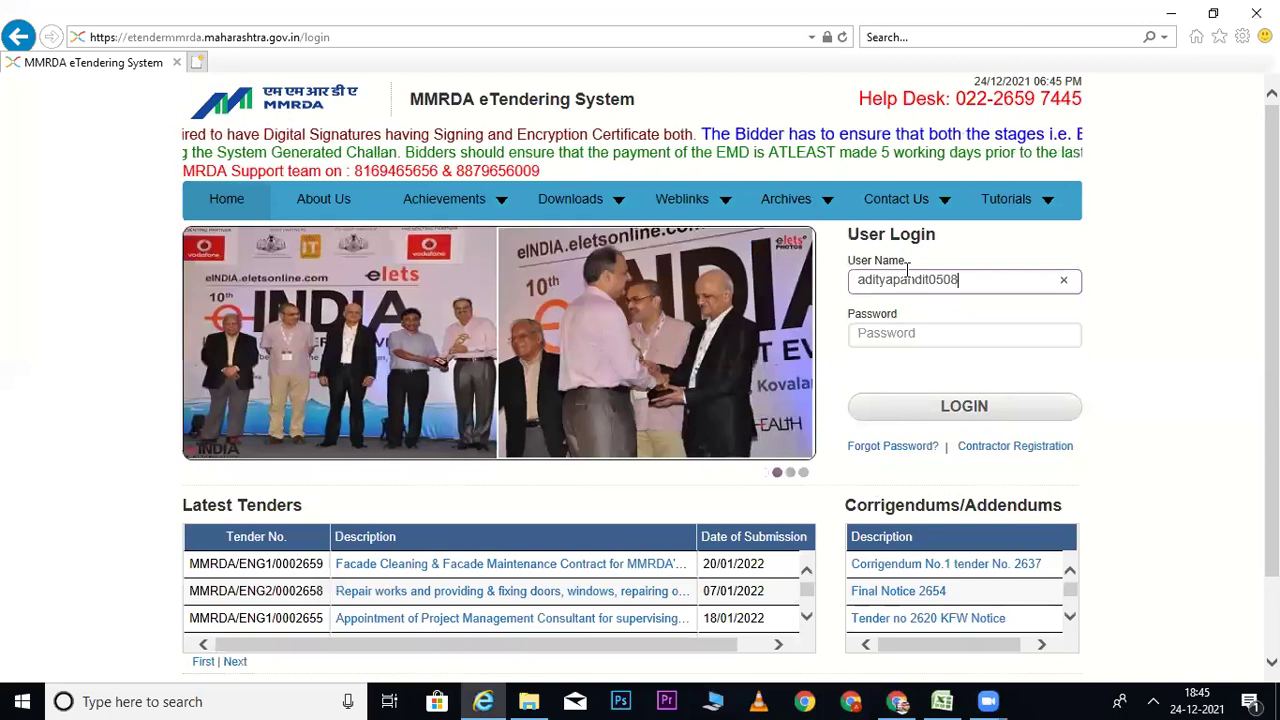
pyautogui.press('Tab')
pyautogui.write('******')
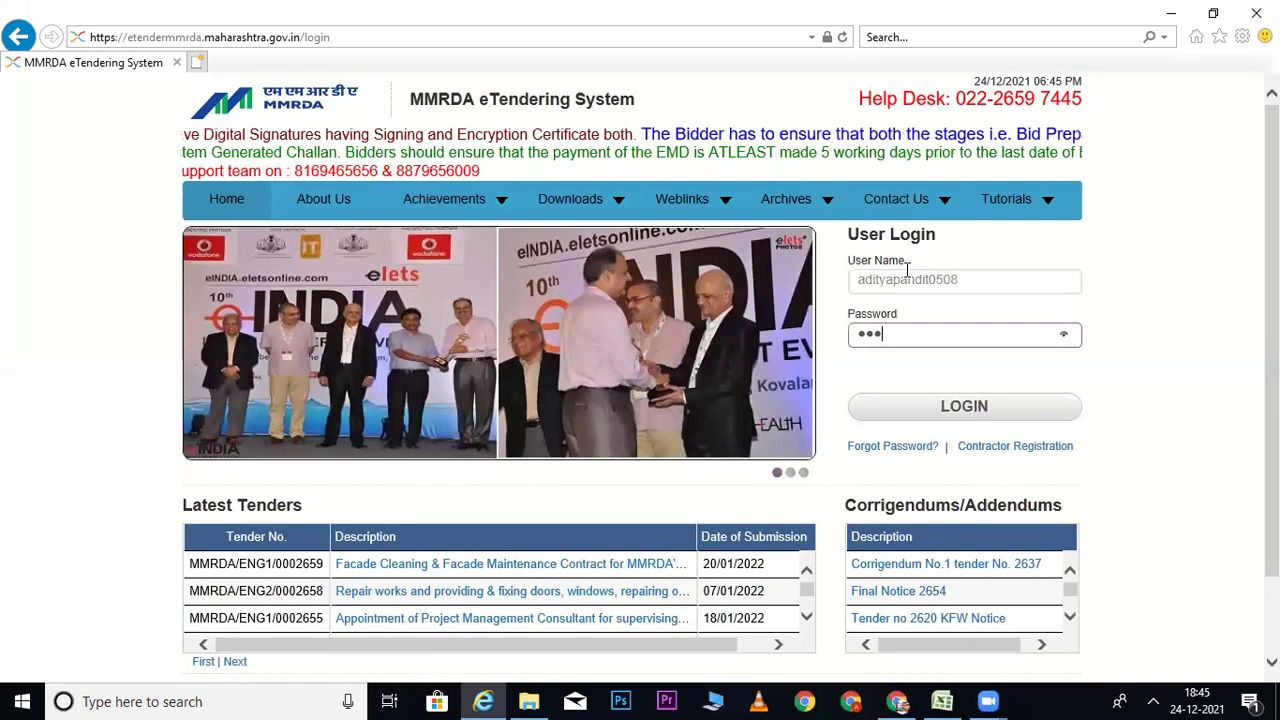
pyautogui.write('*****')
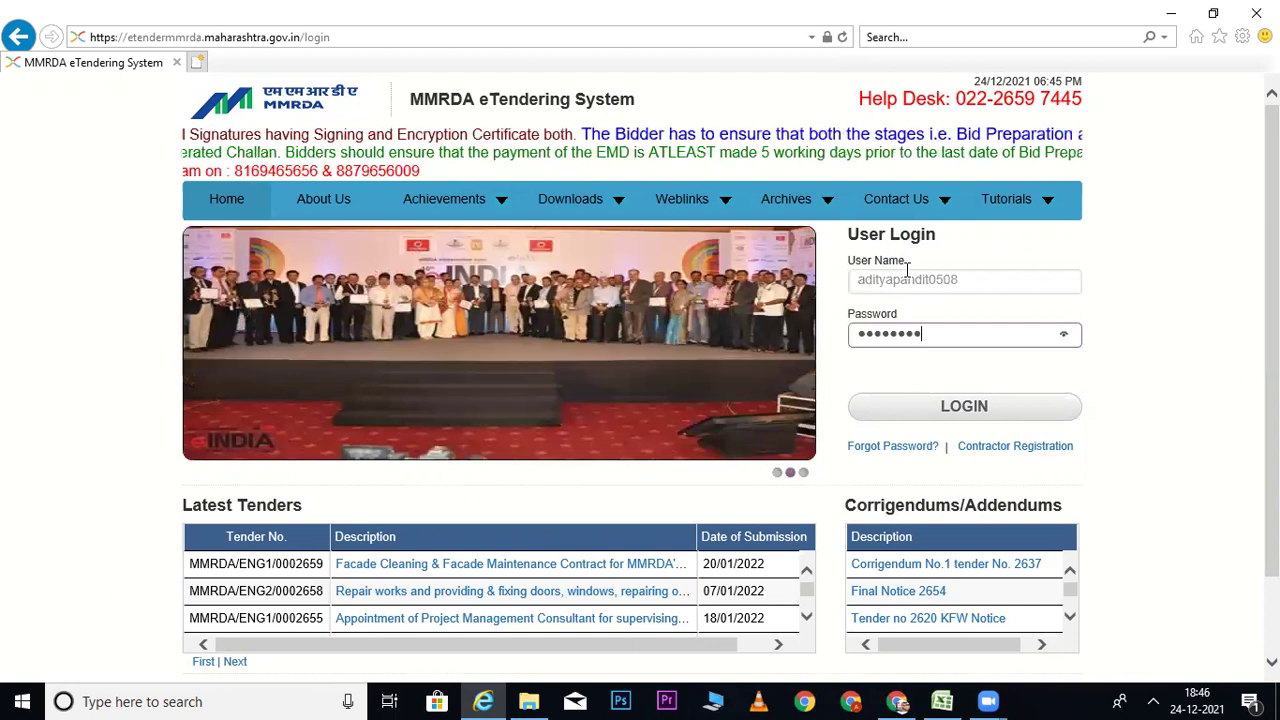
pyautogui.click(962, 406)
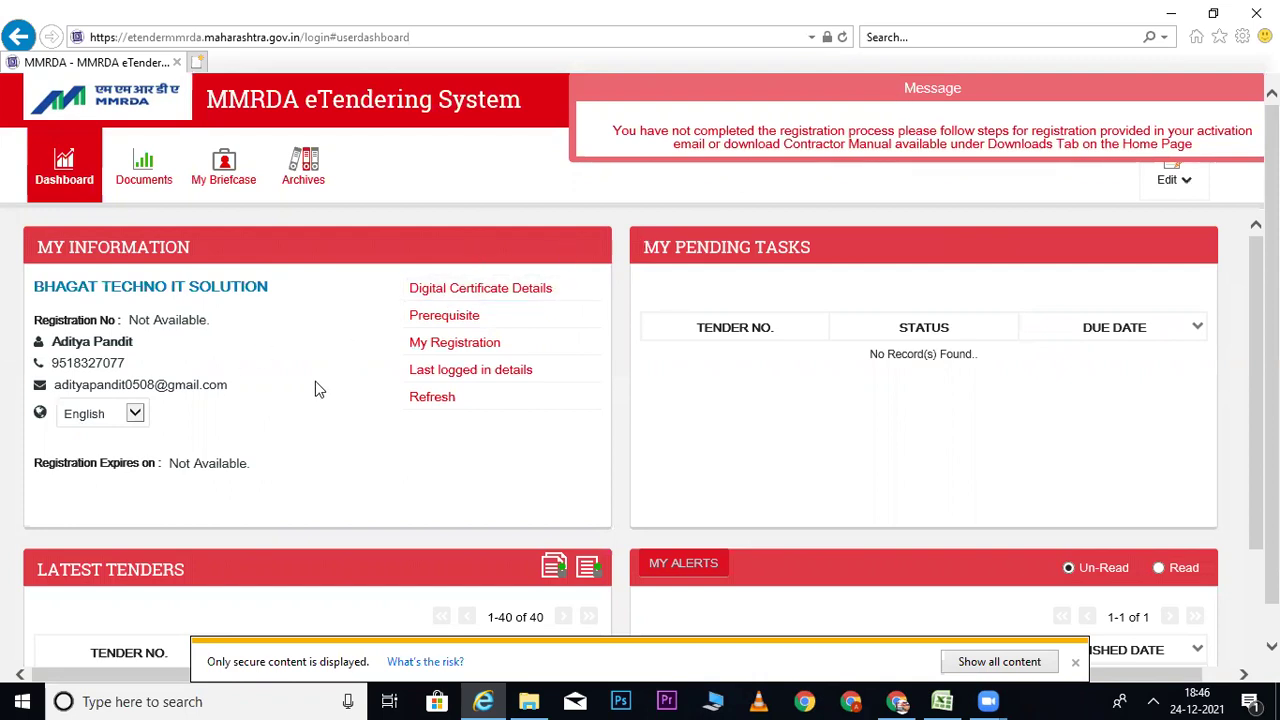
pyautogui.click(453, 345)
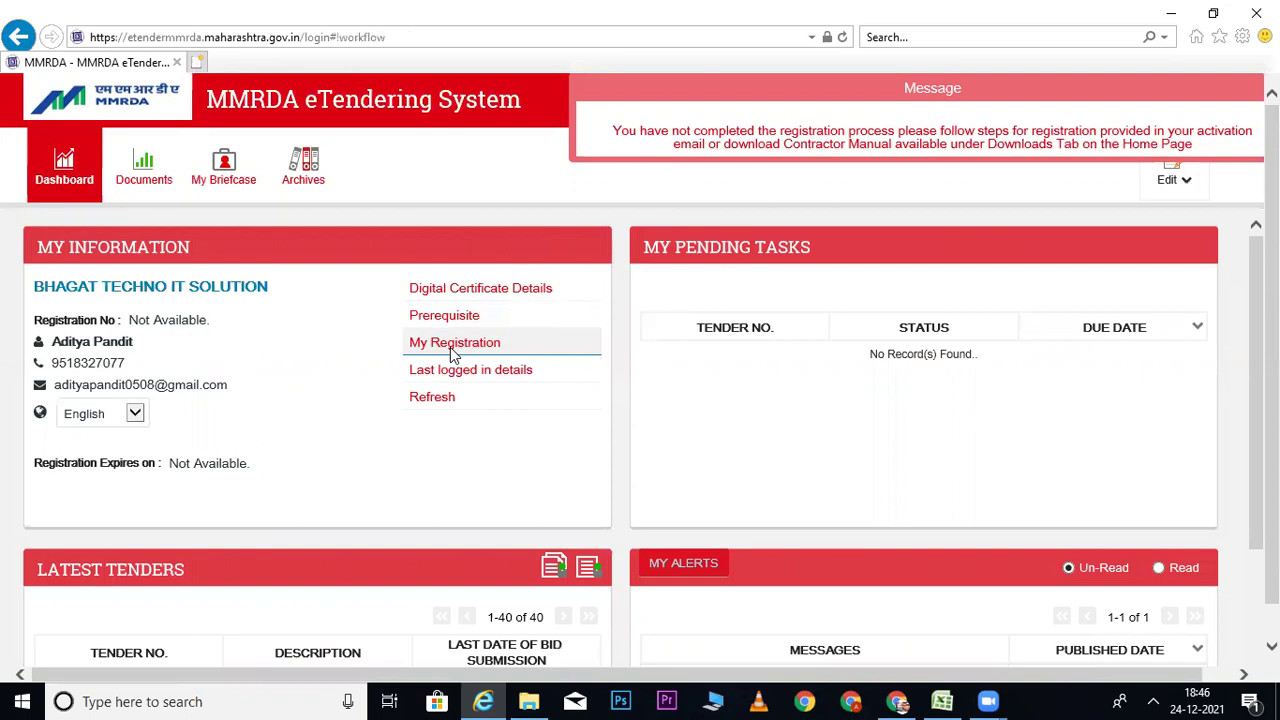
pyautogui.click(296, 380)
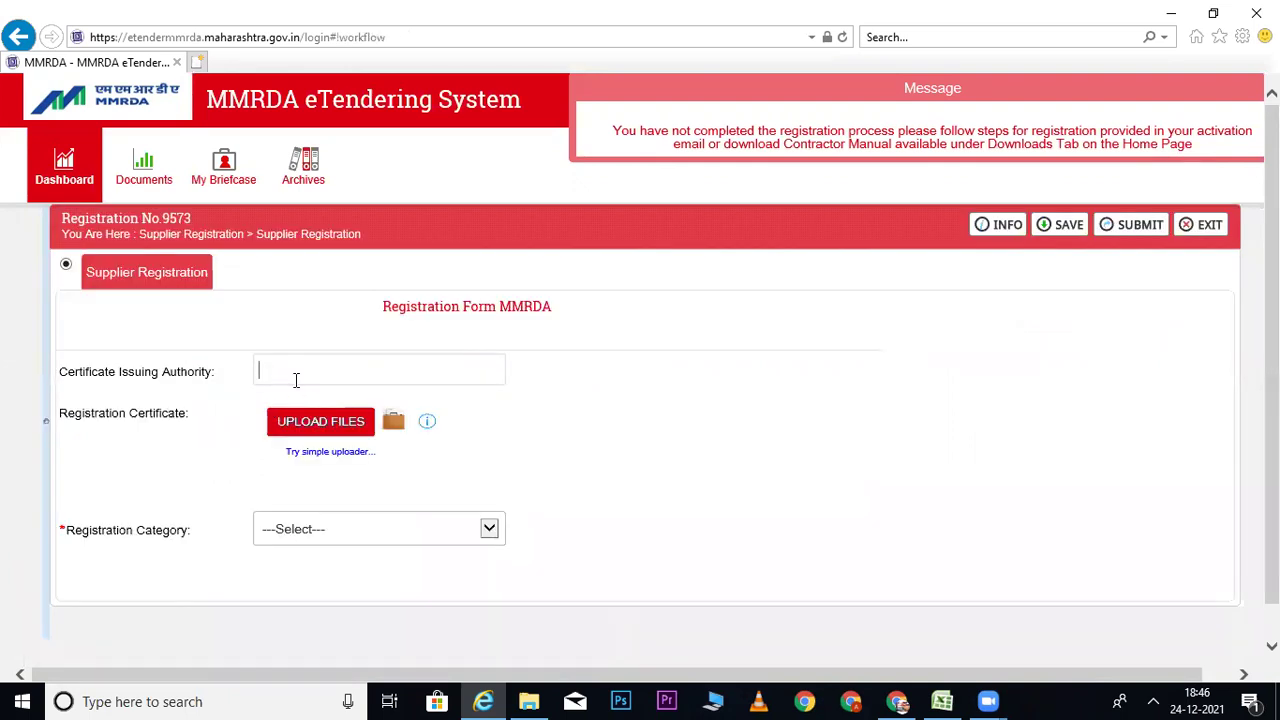
# Enter 'pancard' as issuing authority and upload PANCARD.pdf from the COMPANY DOC folder
pyautogui.write('pancard')
pyautogui.click(322, 432)
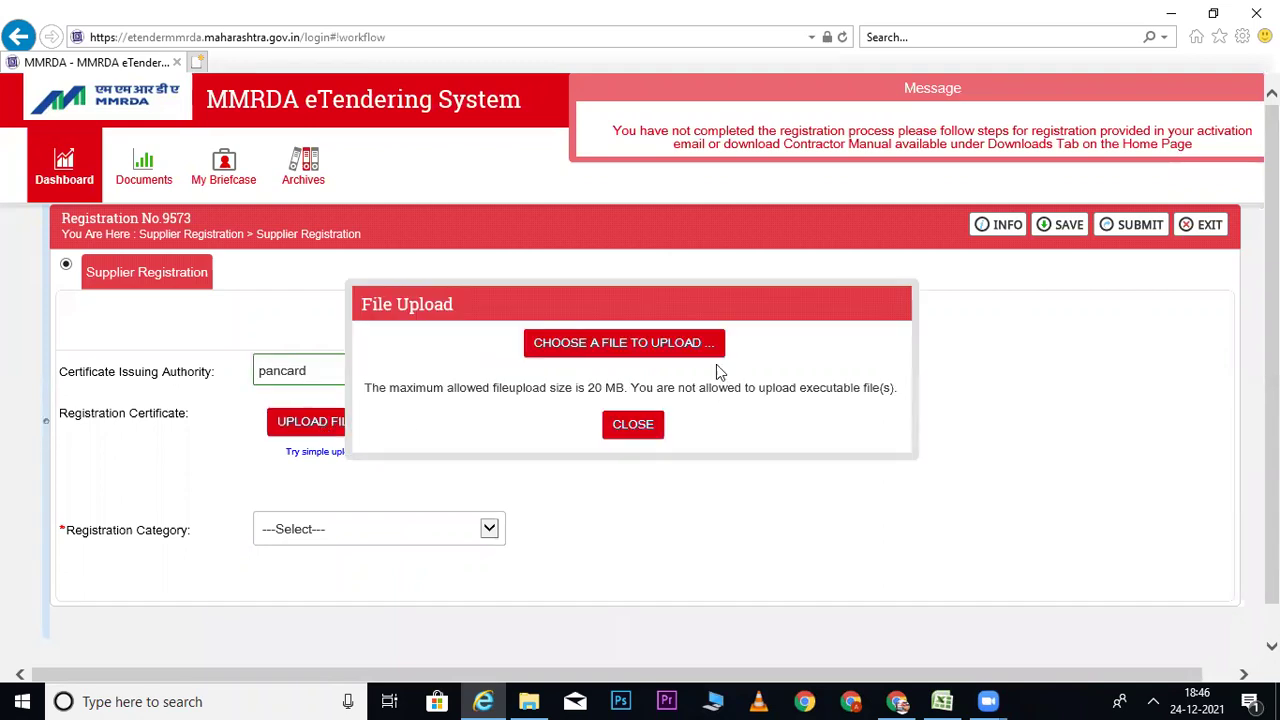
pyautogui.click(640, 344)
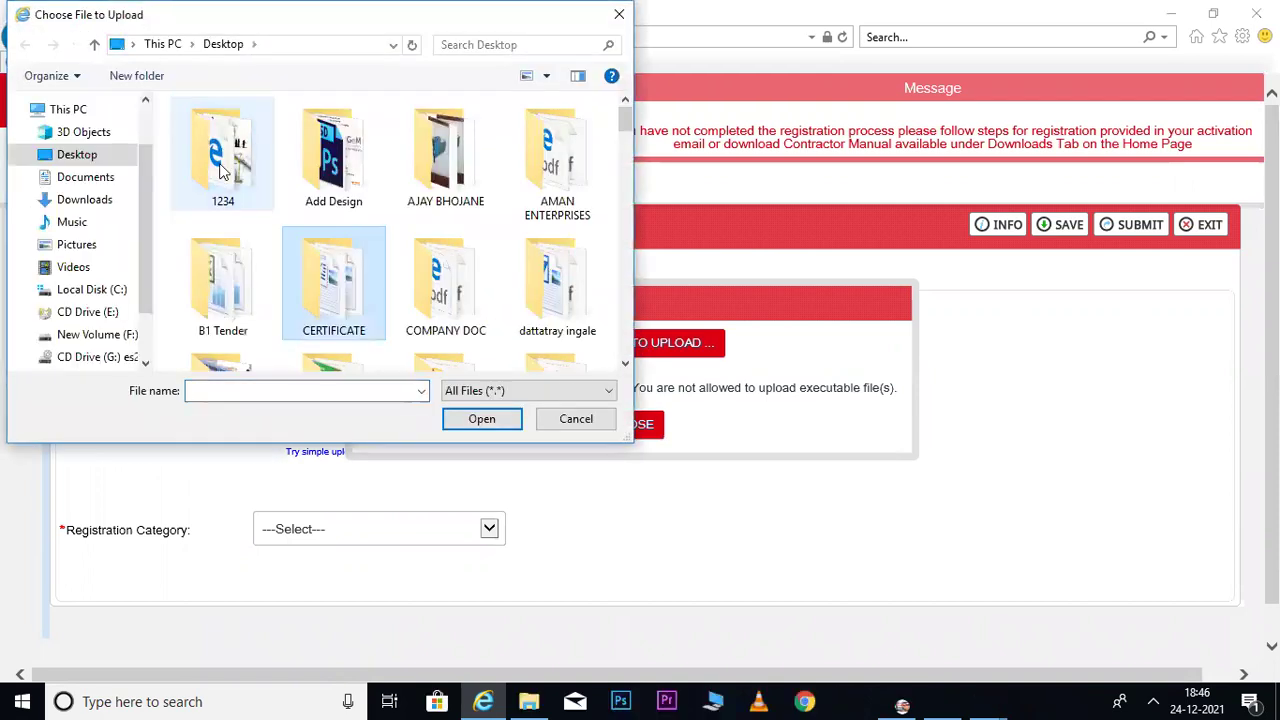
pyautogui.press('Right')
pyautogui.press('Return')
pyautogui.doubleClick(221, 187)
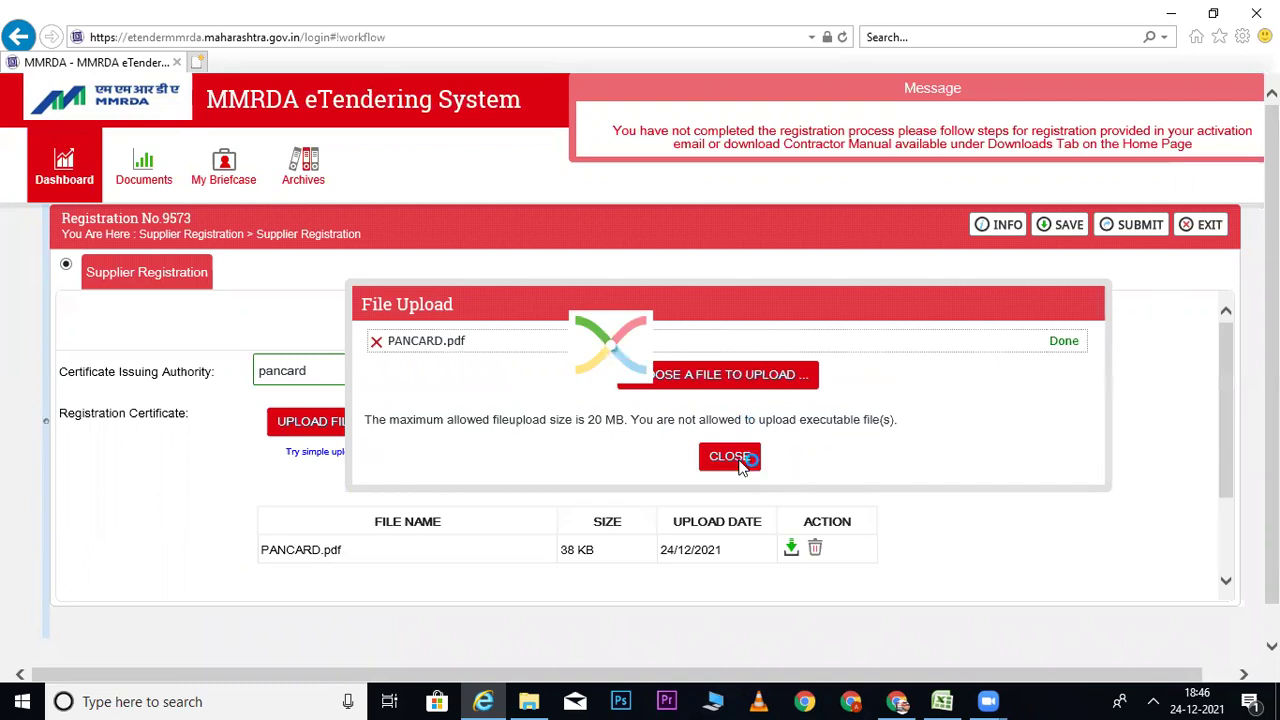
pyautogui.click(730, 457)
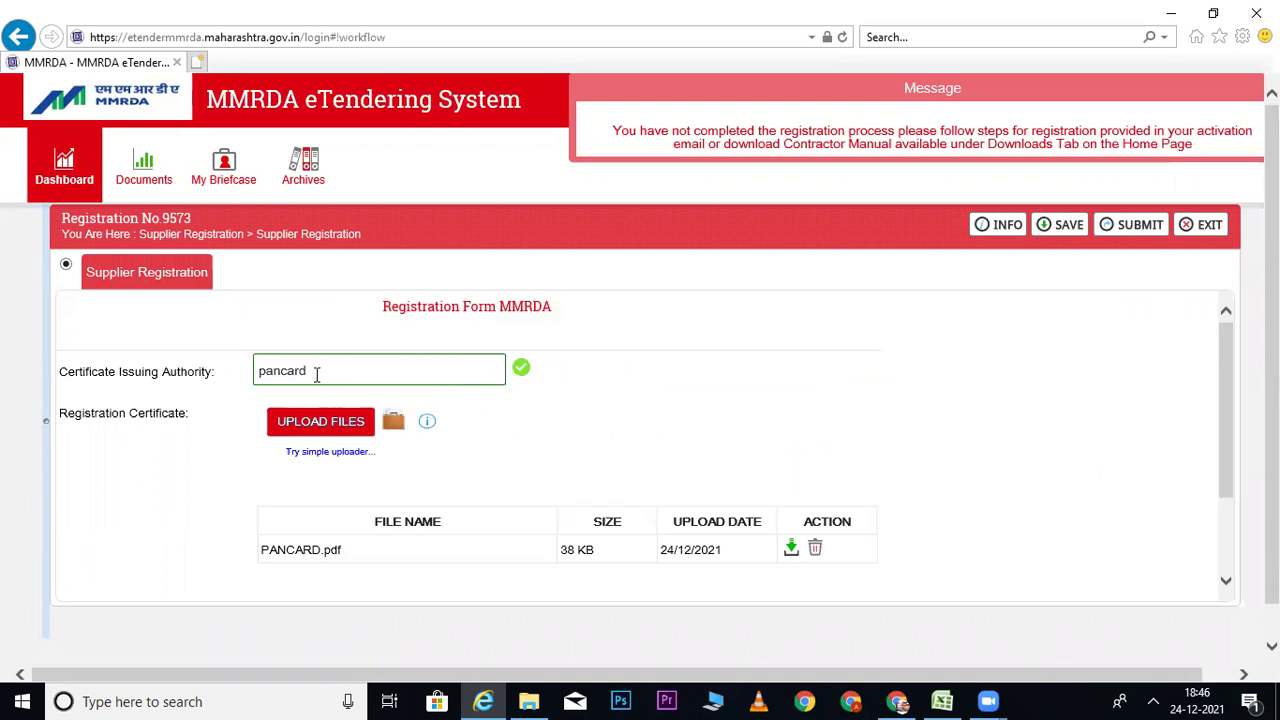
pyautogui.doubleClick(285, 372)
pyautogui.write('gst')
# Upload GST AND SHOPACT.pdf and ISO BHAGAT TECHNO.pdf as additional registration certificates
pyautogui.click(322, 422)
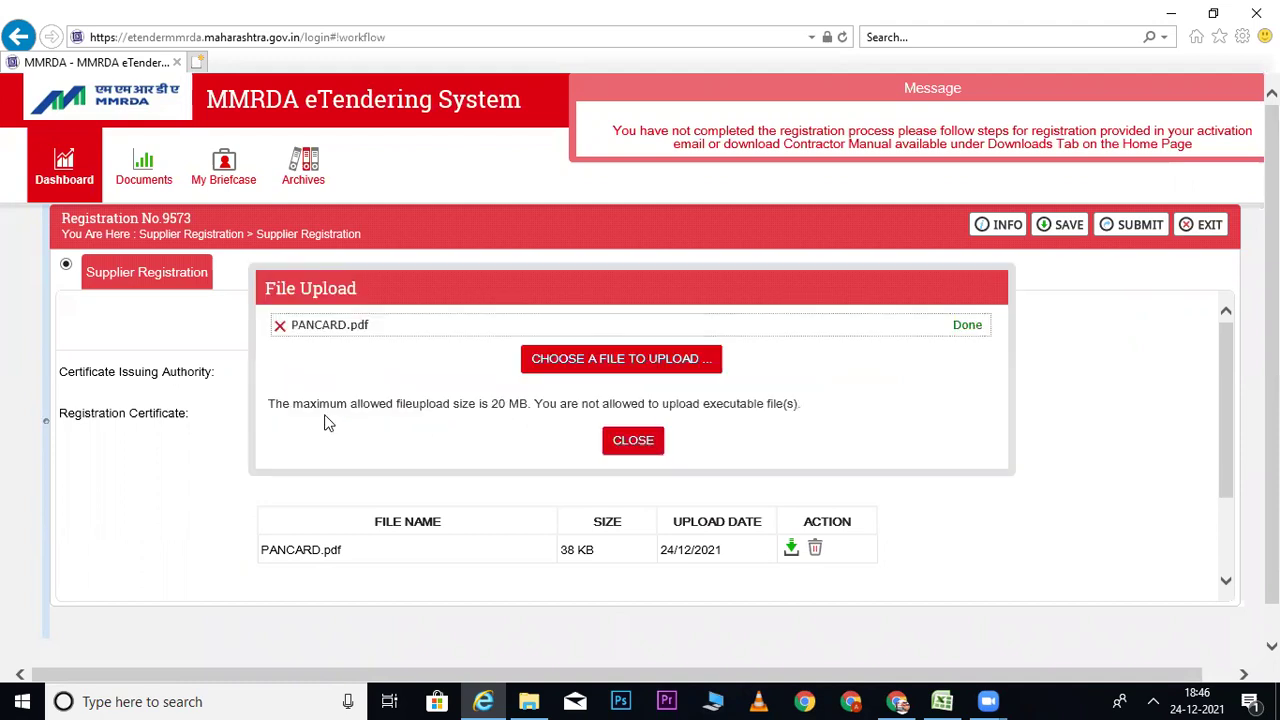
pyautogui.click(630, 362)
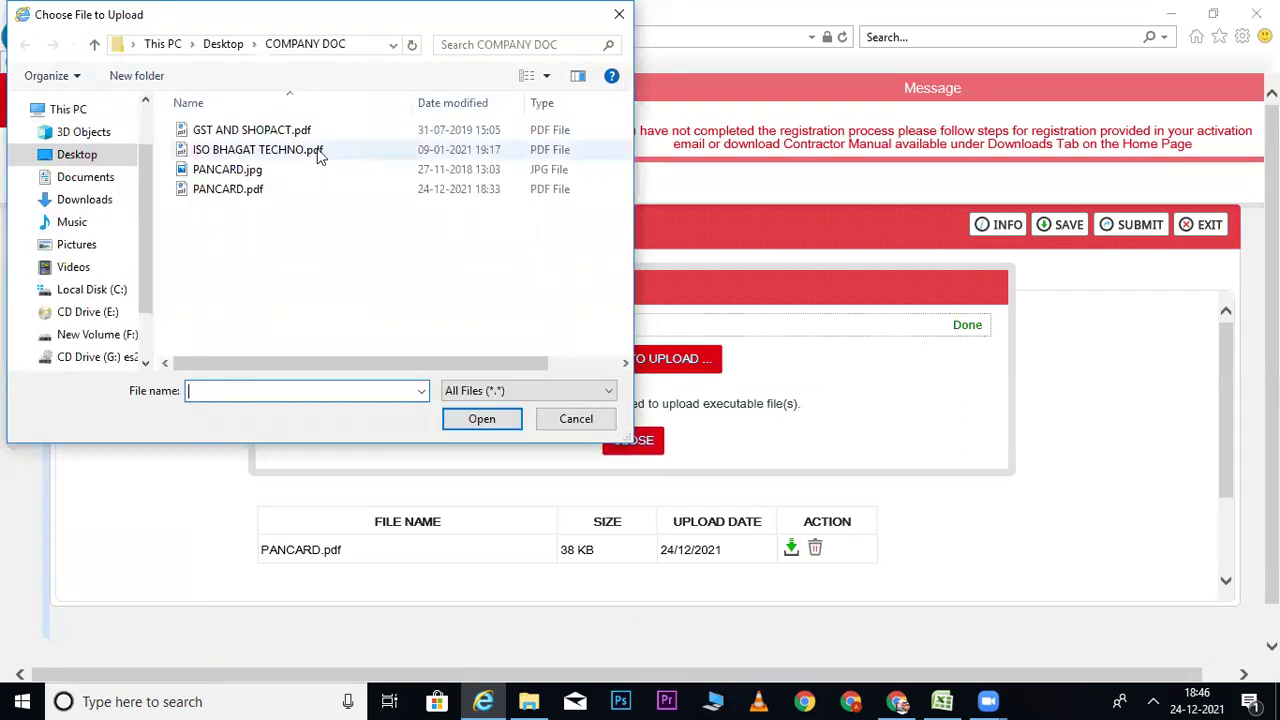
pyautogui.doubleClick(252, 134)
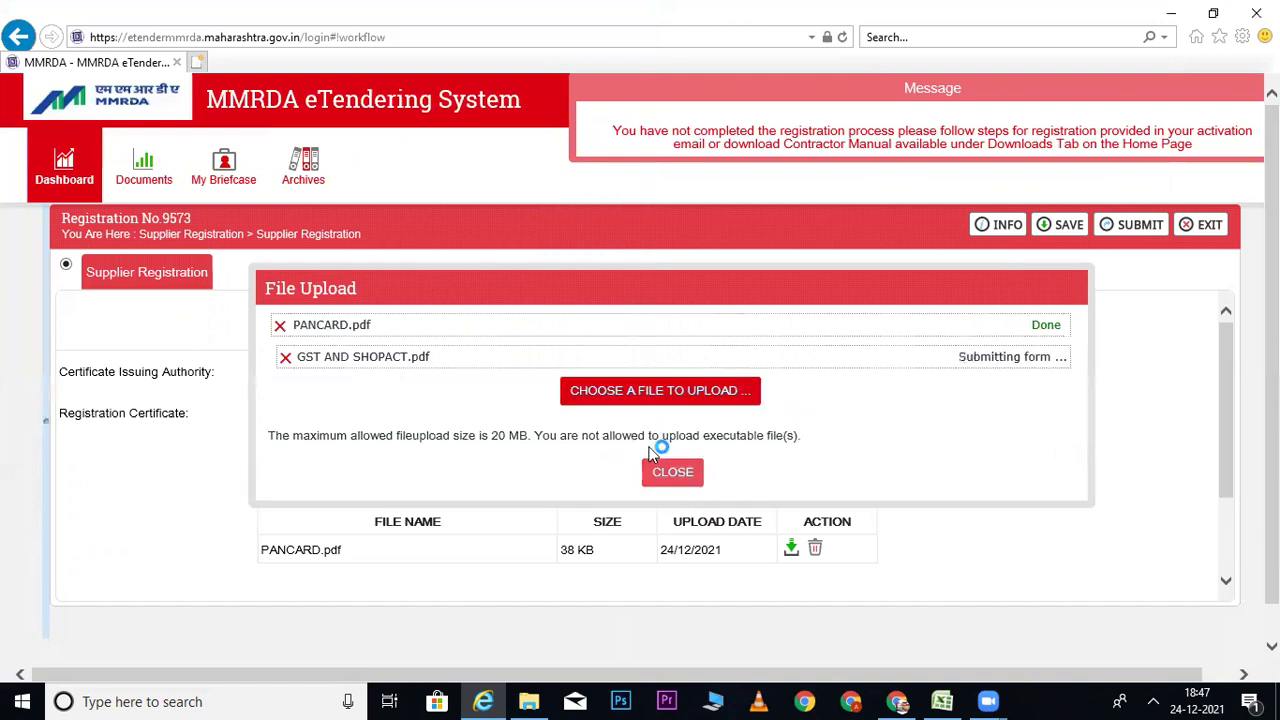
pyautogui.click(630, 393)
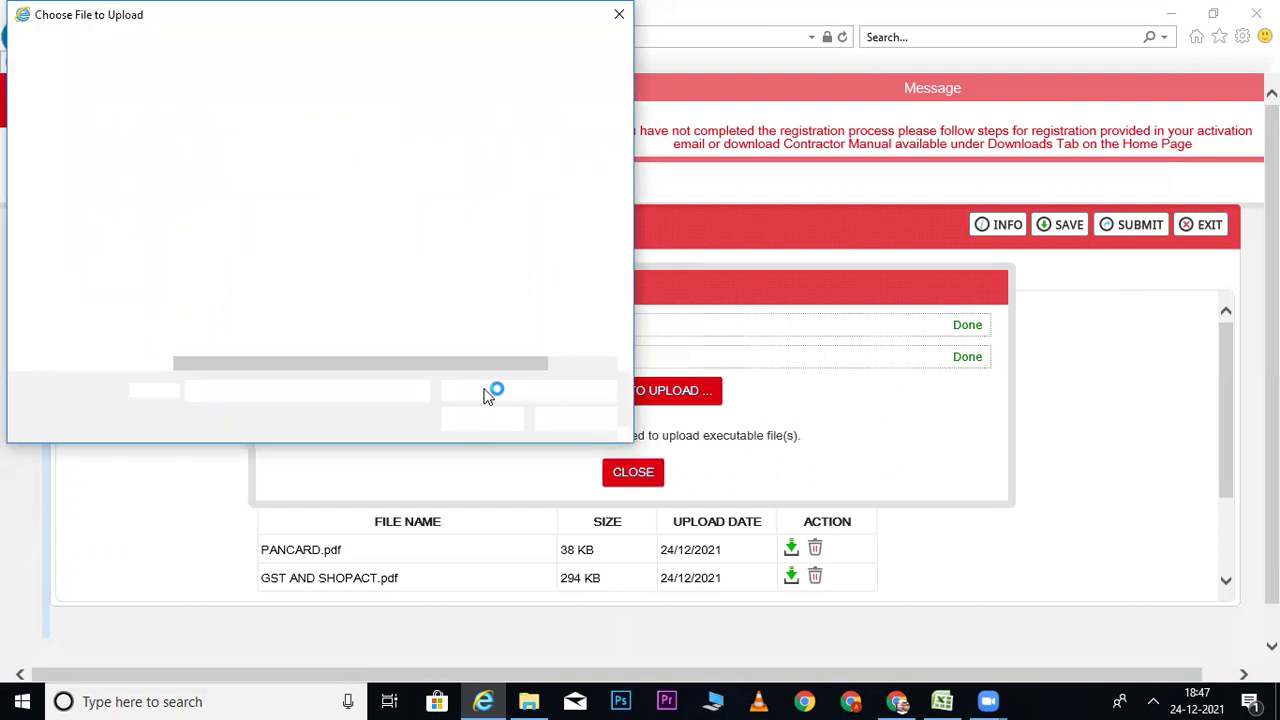
pyautogui.doubleClick(252, 151)
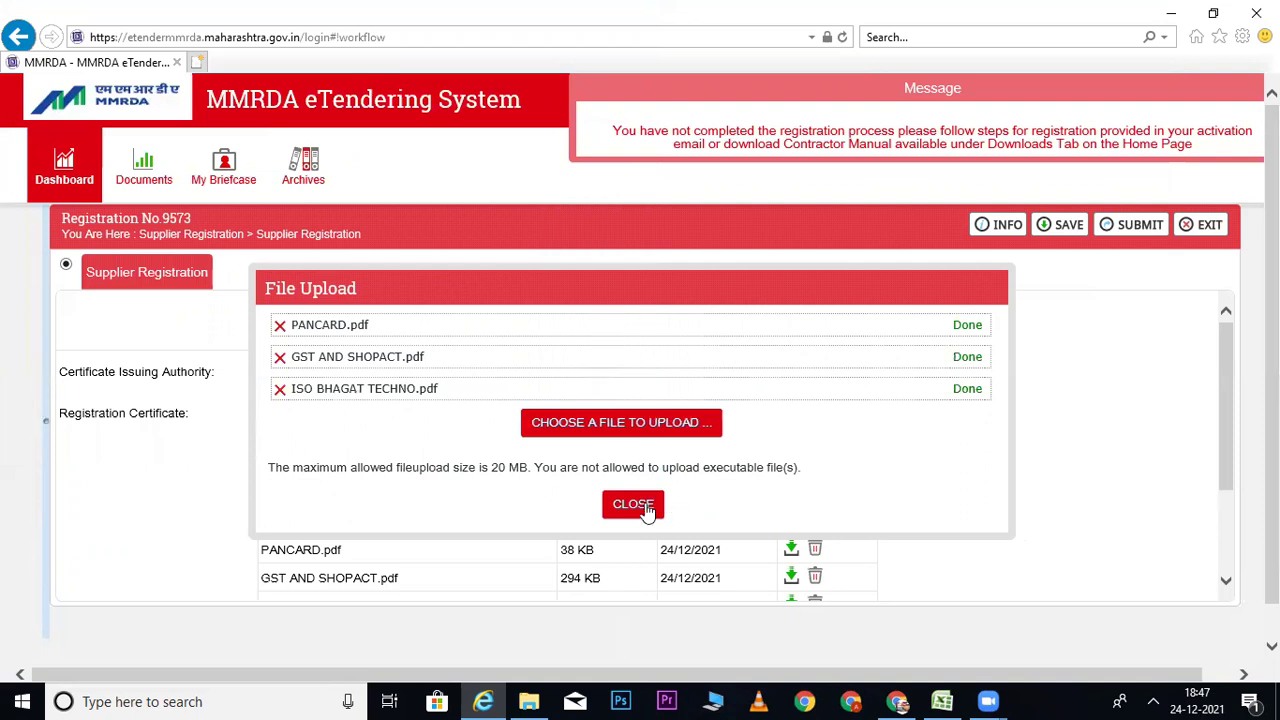
pyautogui.click(634, 504)
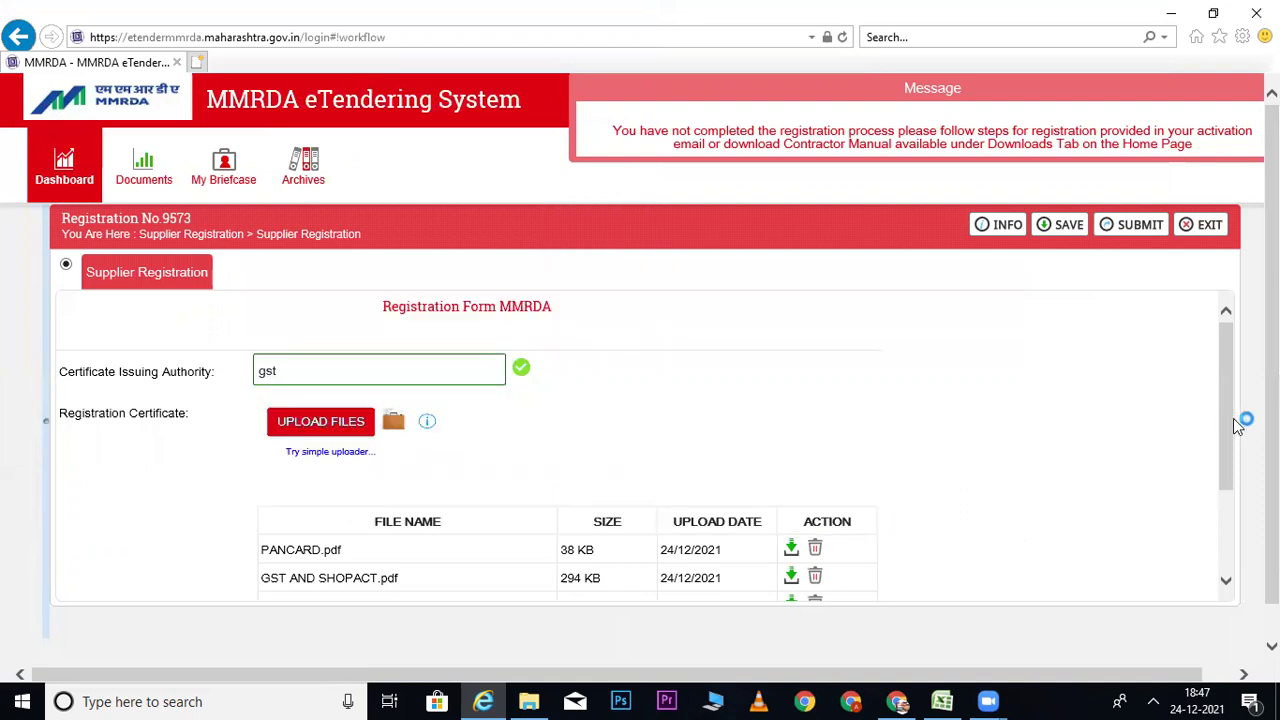
pyautogui.scroll(-3, 1233, 424)
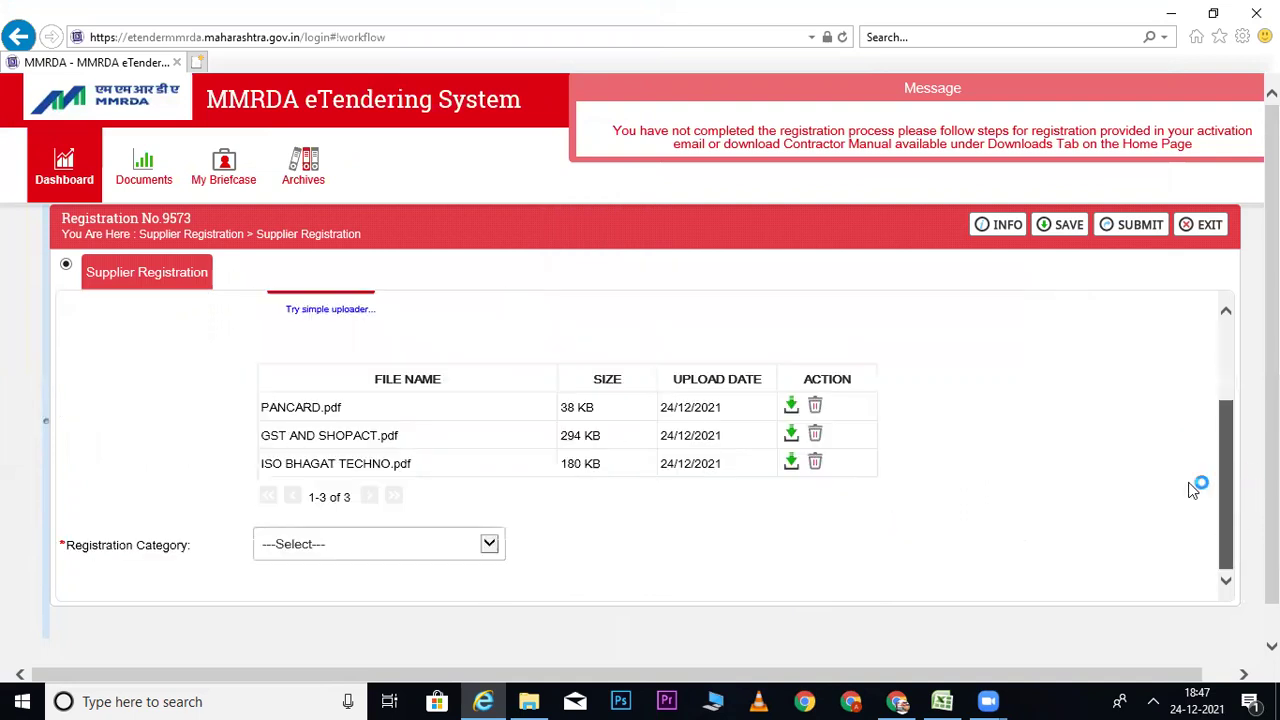
# Pick Services as Registration Category, save and submit the form, returning to the dashboard
pyautogui.click(487, 546)
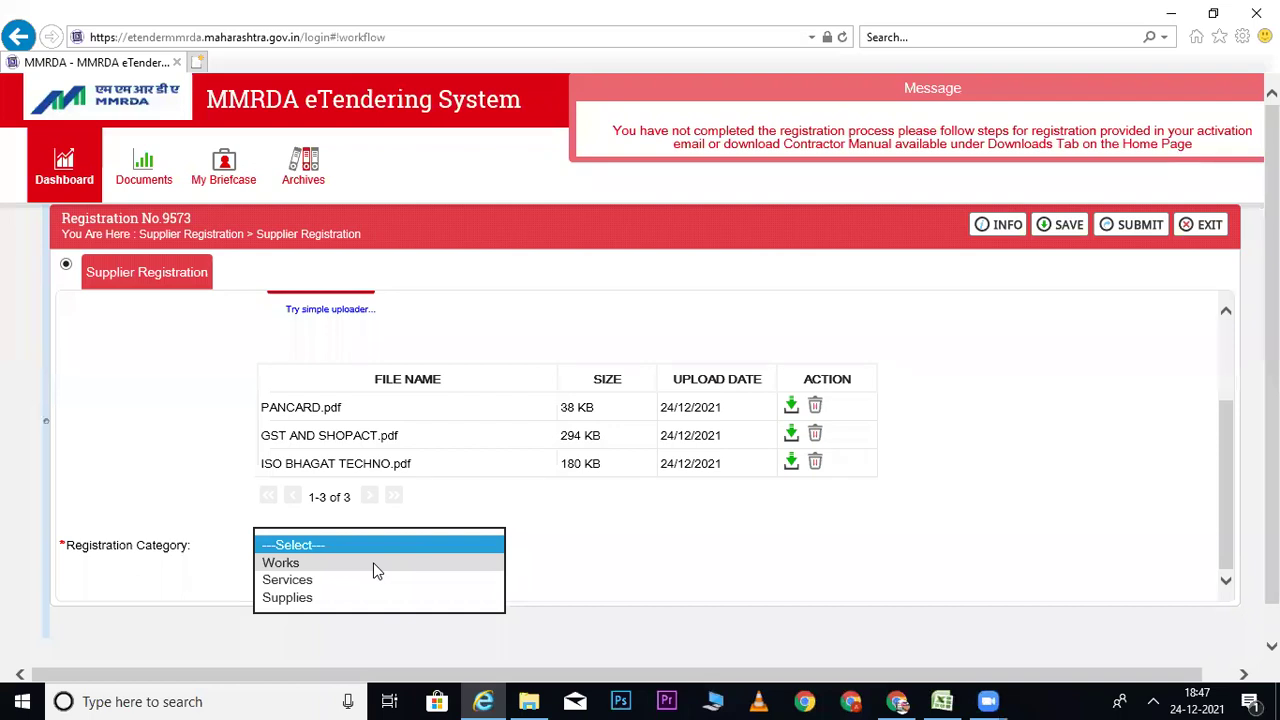
pyautogui.click(309, 583)
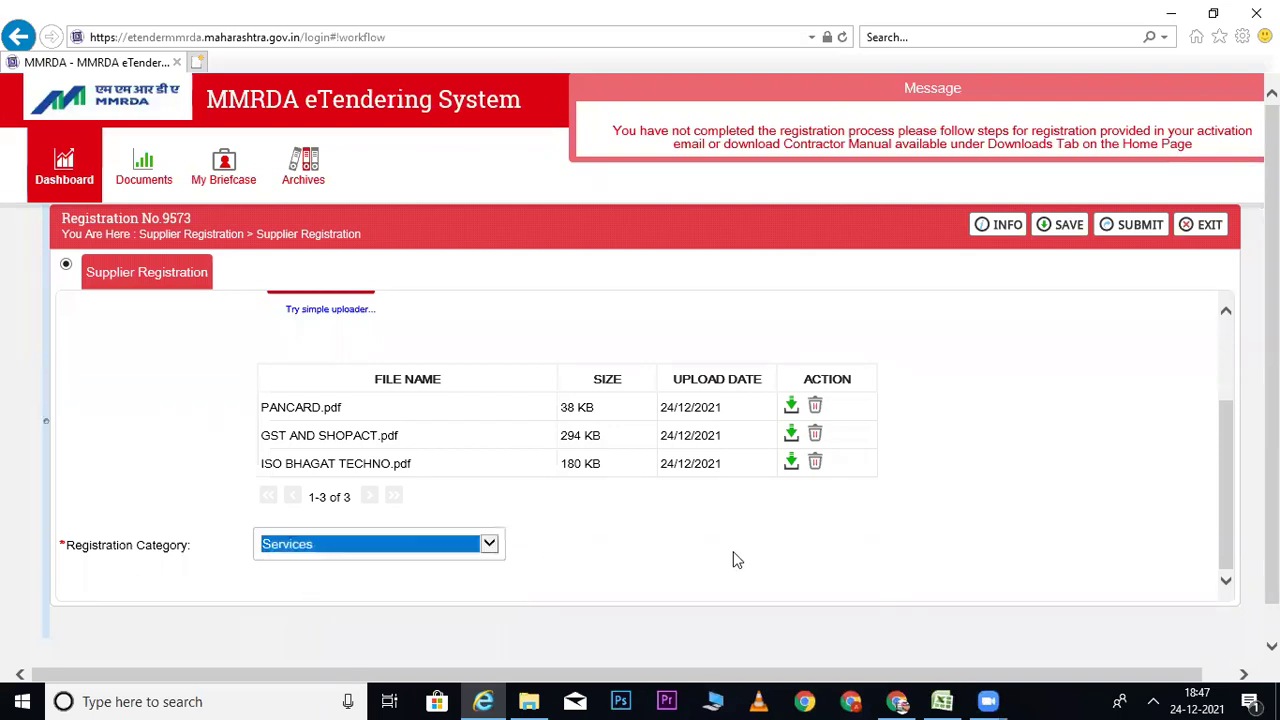
pyautogui.scroll(-1, 1109, 246)
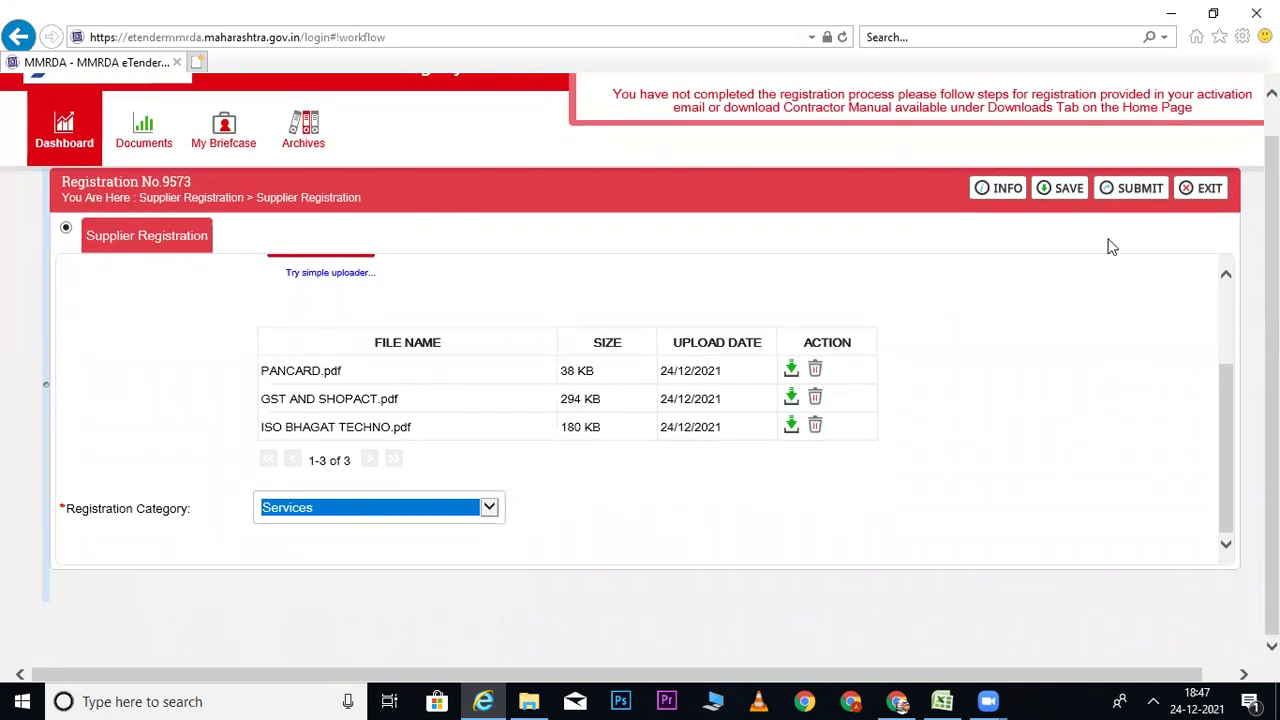
pyautogui.click(1065, 195)
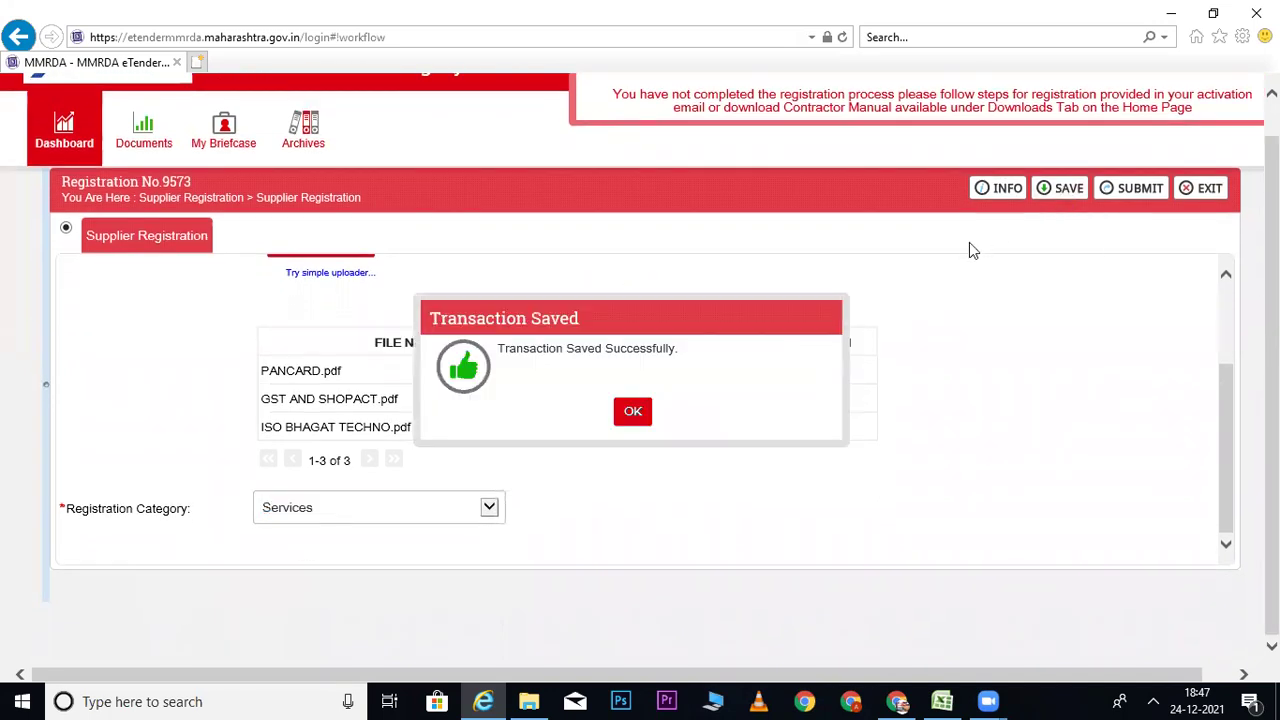
pyautogui.click(629, 414)
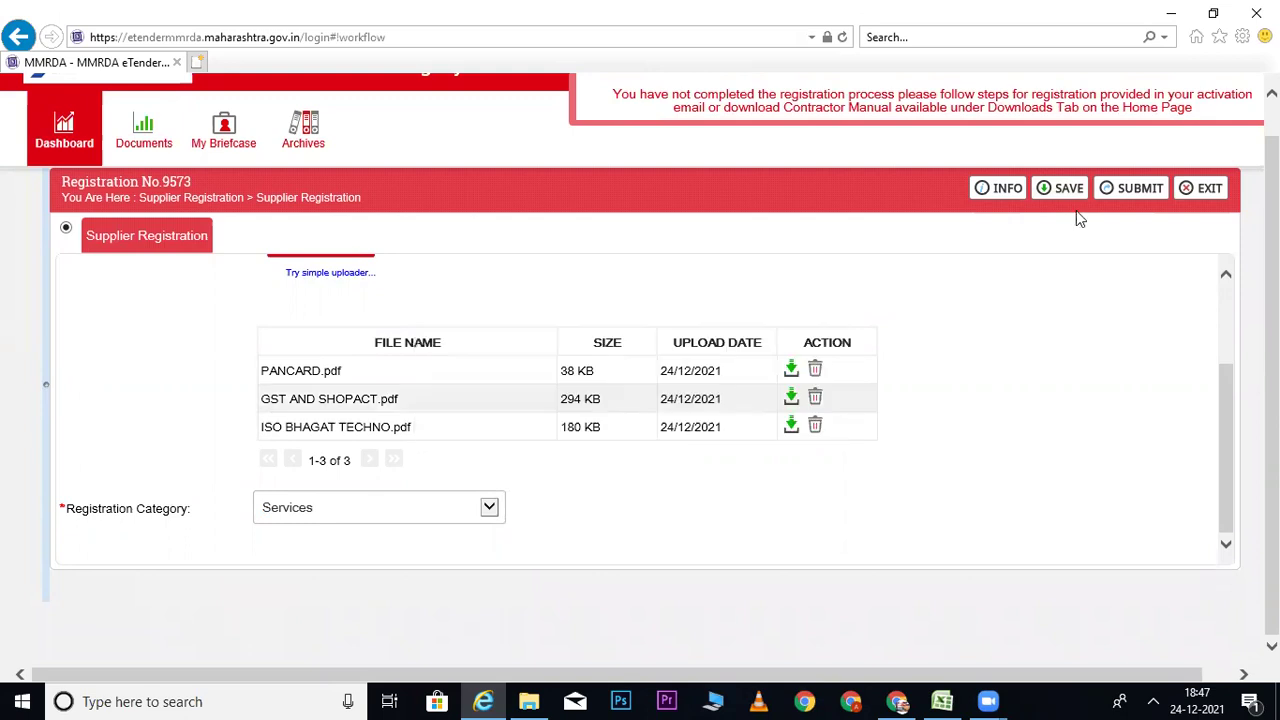
pyautogui.click(1137, 190)
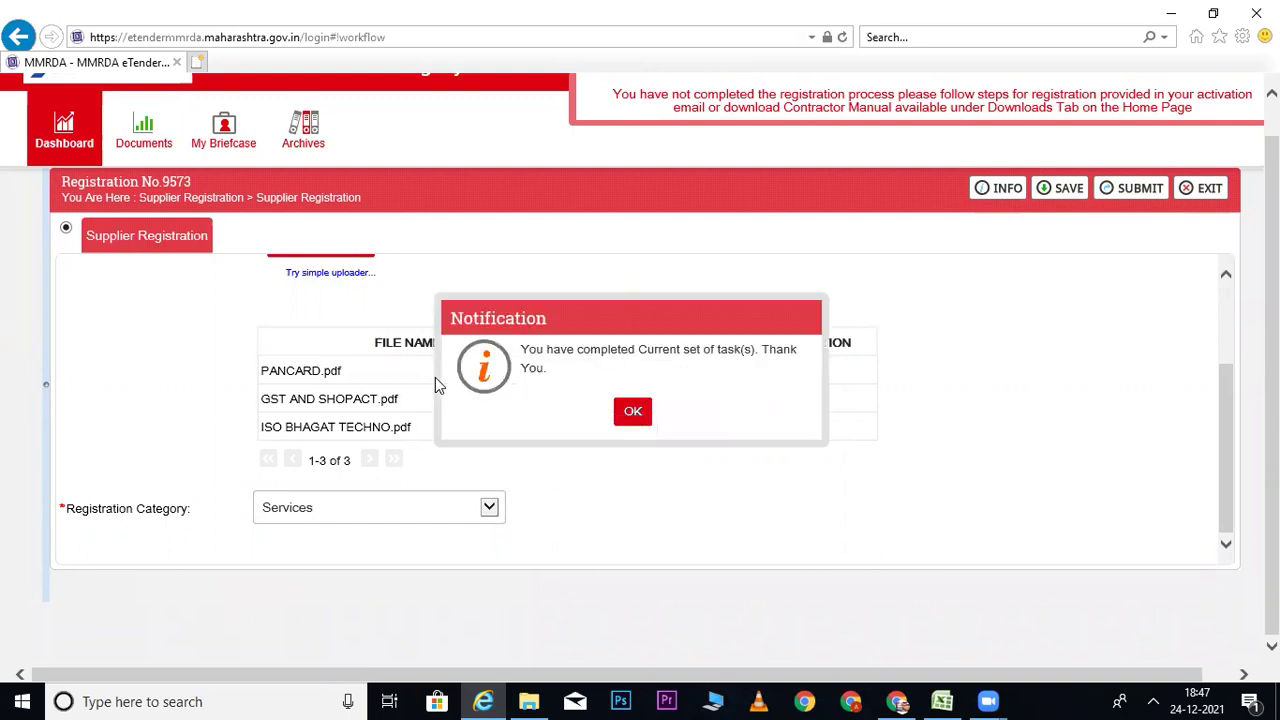
pyautogui.click(632, 415)
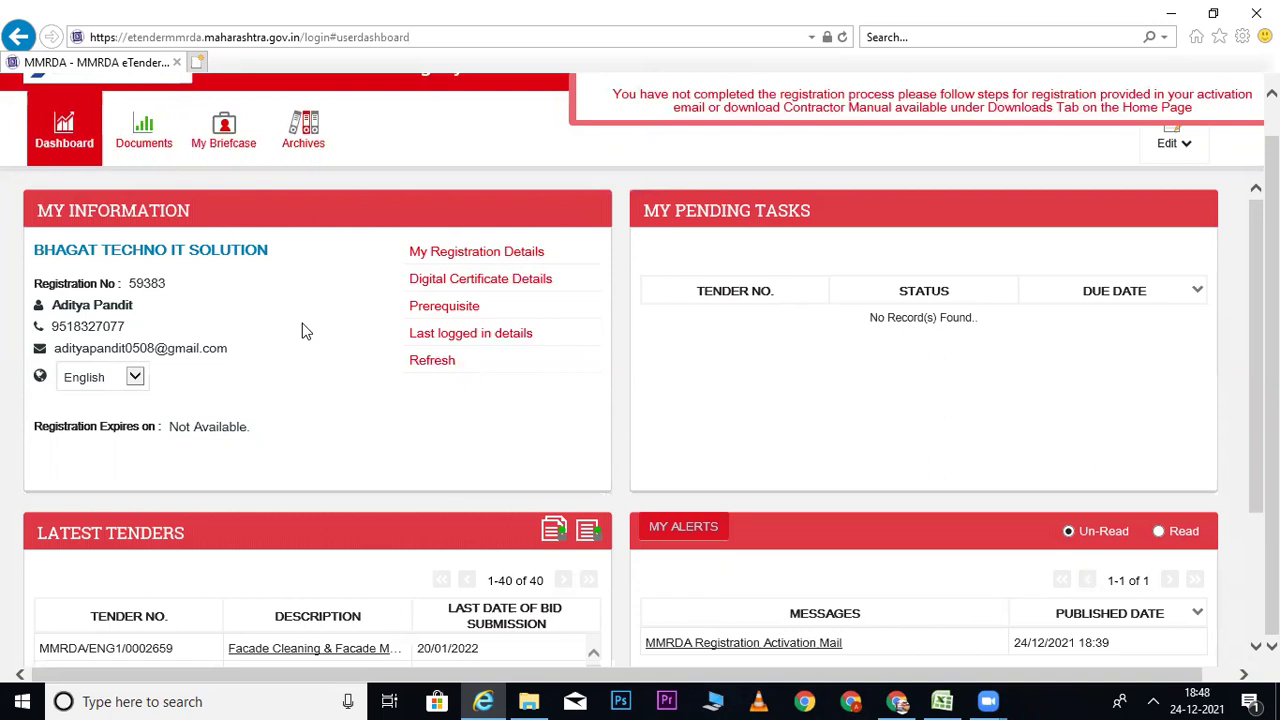
# Open Digital Certificate Details under My Information and attempt to ADD a certificate
pyautogui.click(474, 279)
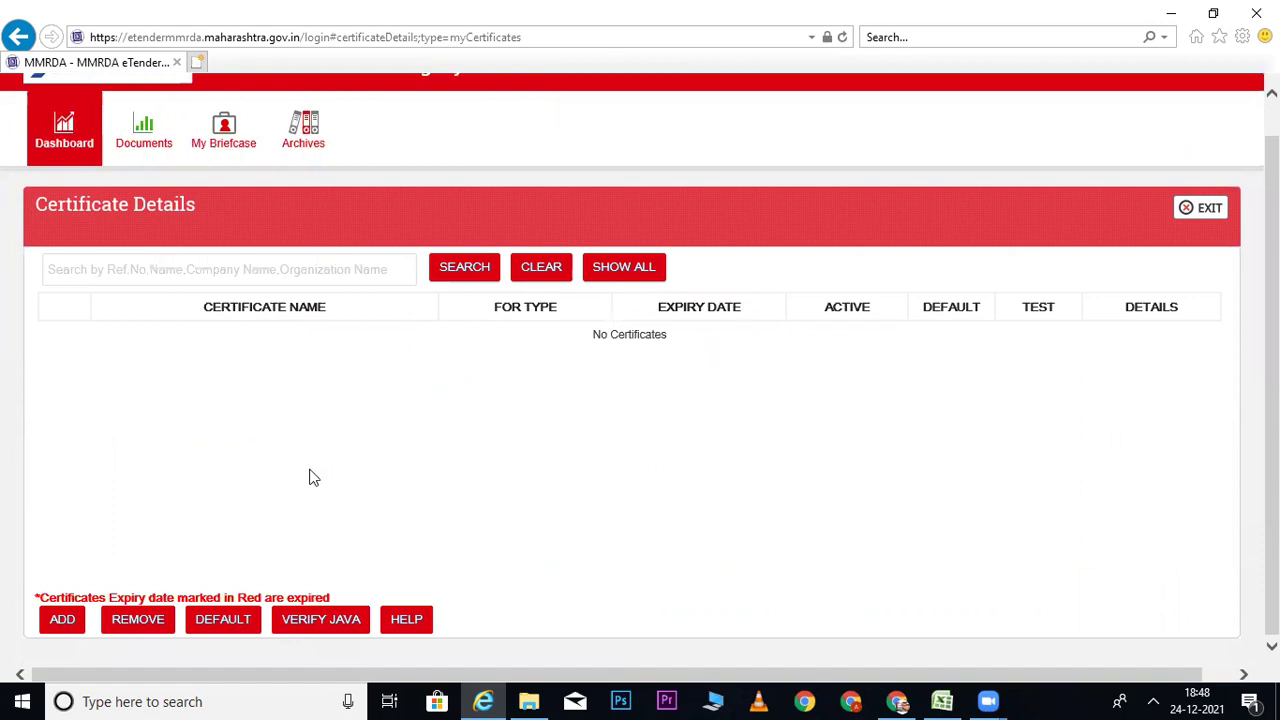
pyautogui.click(62, 621)
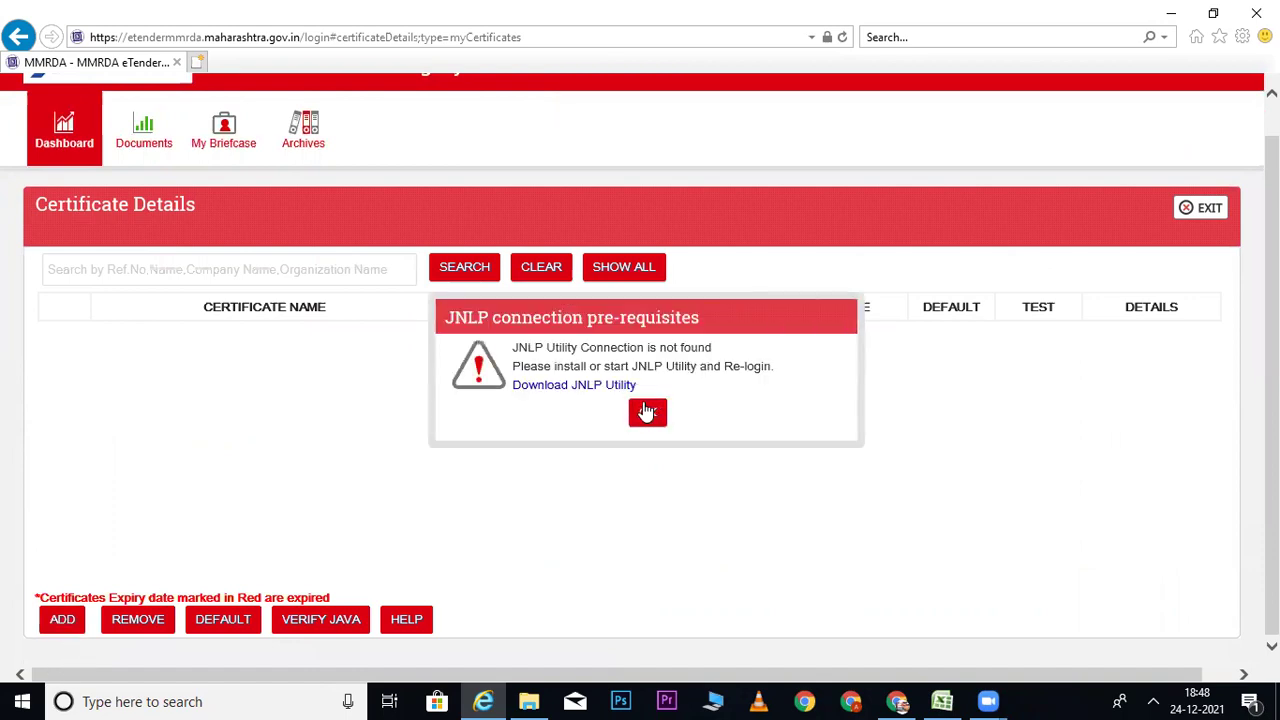
# Dismiss the JNLP warning, retry ADD, and download the JNLP Utility NSEU.exe
pyautogui.click(647, 412)
pyautogui.click(62, 619)
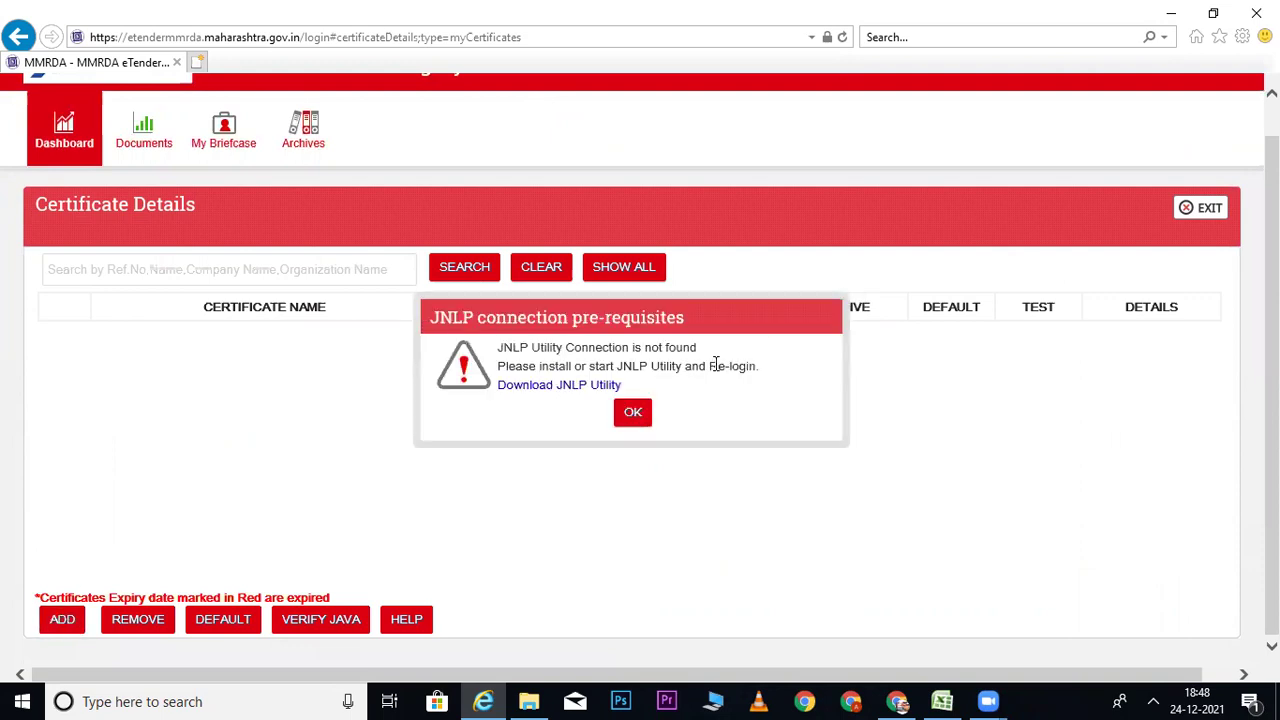
pyautogui.click(549, 388)
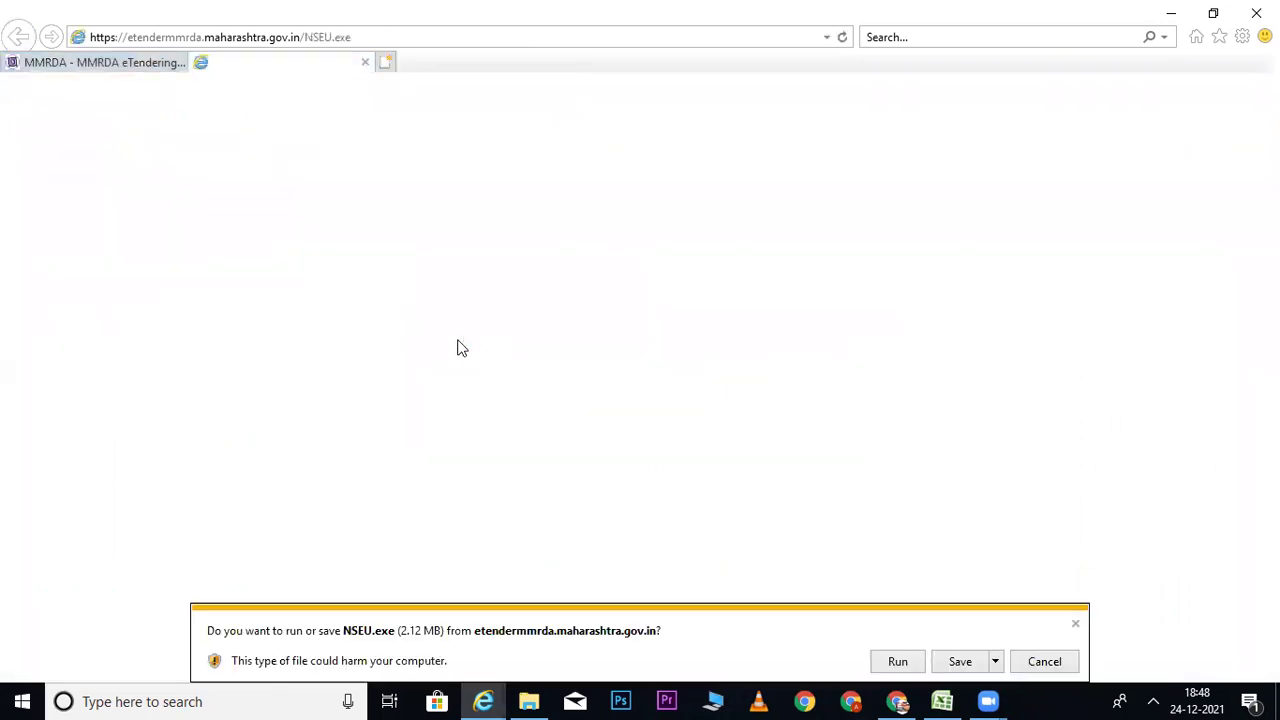
# Run NSEU.exe despite the unverified-publisher warning, then cancel the Windows Security smart card prompt
pyautogui.click(898, 662)
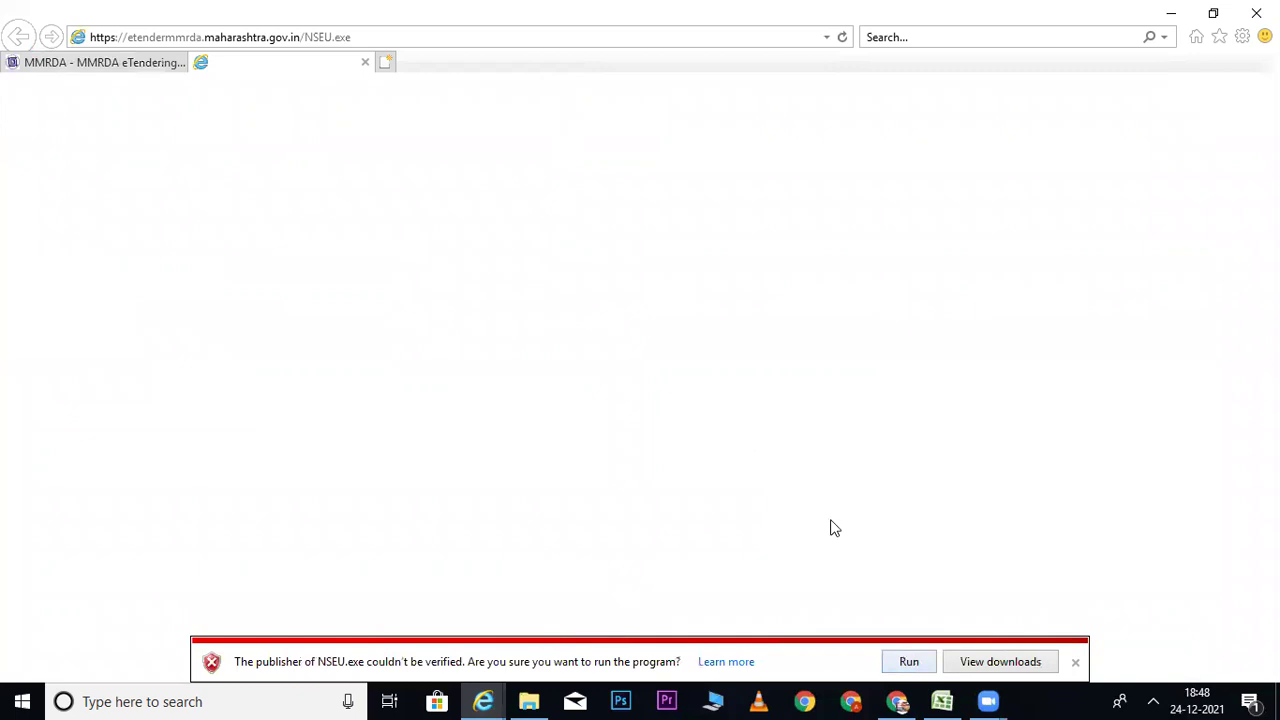
pyautogui.hotkey('alt', 'r')
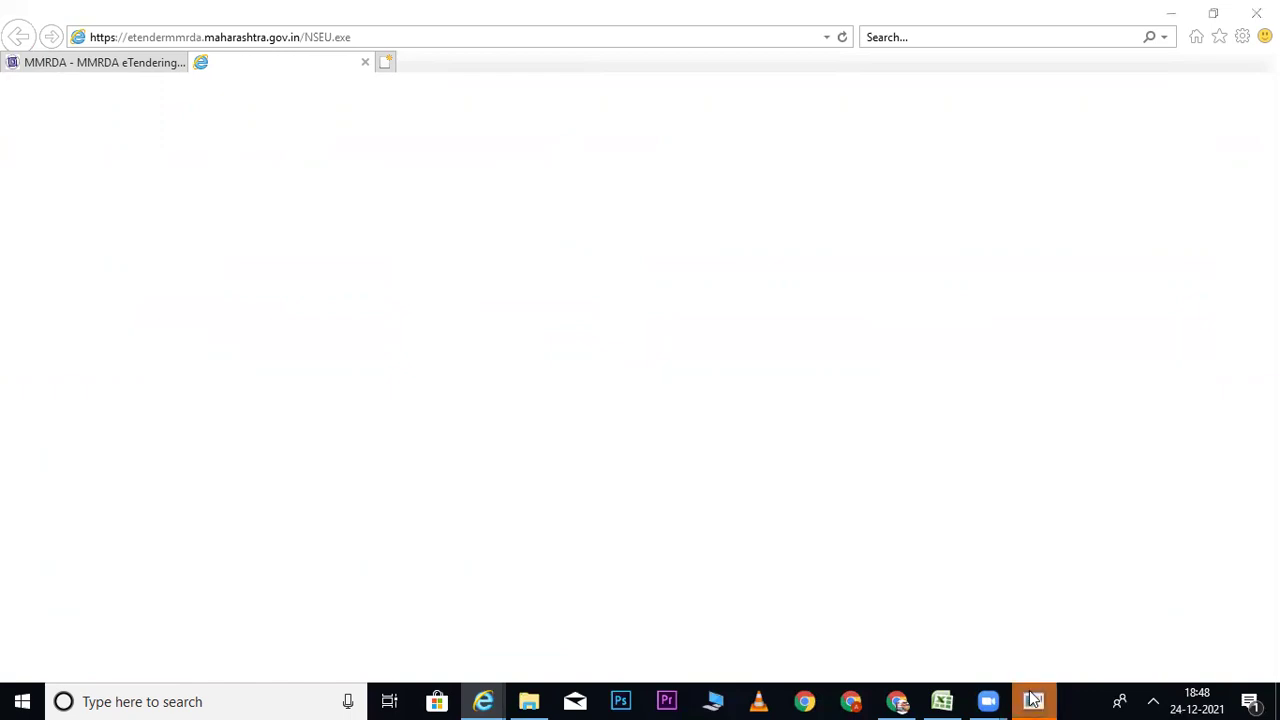
pyautogui.click(1033, 700)
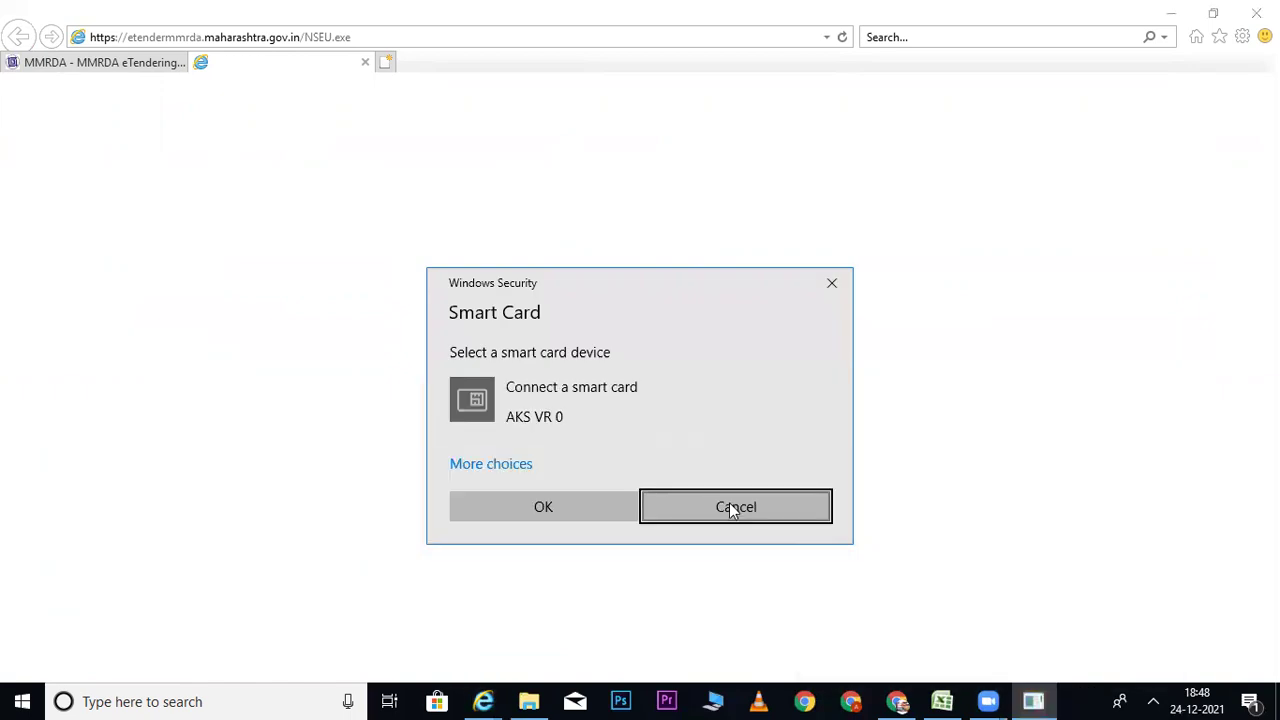
pyautogui.click(729, 507)
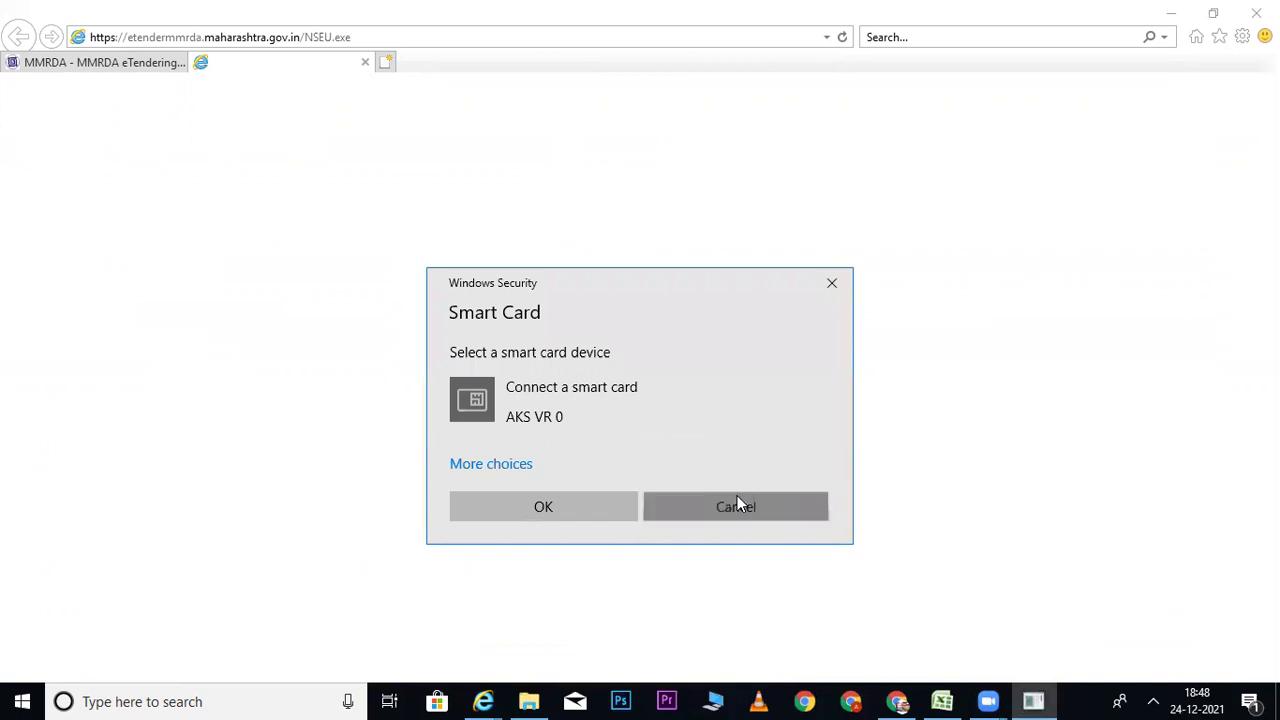
pyautogui.click(737, 505)
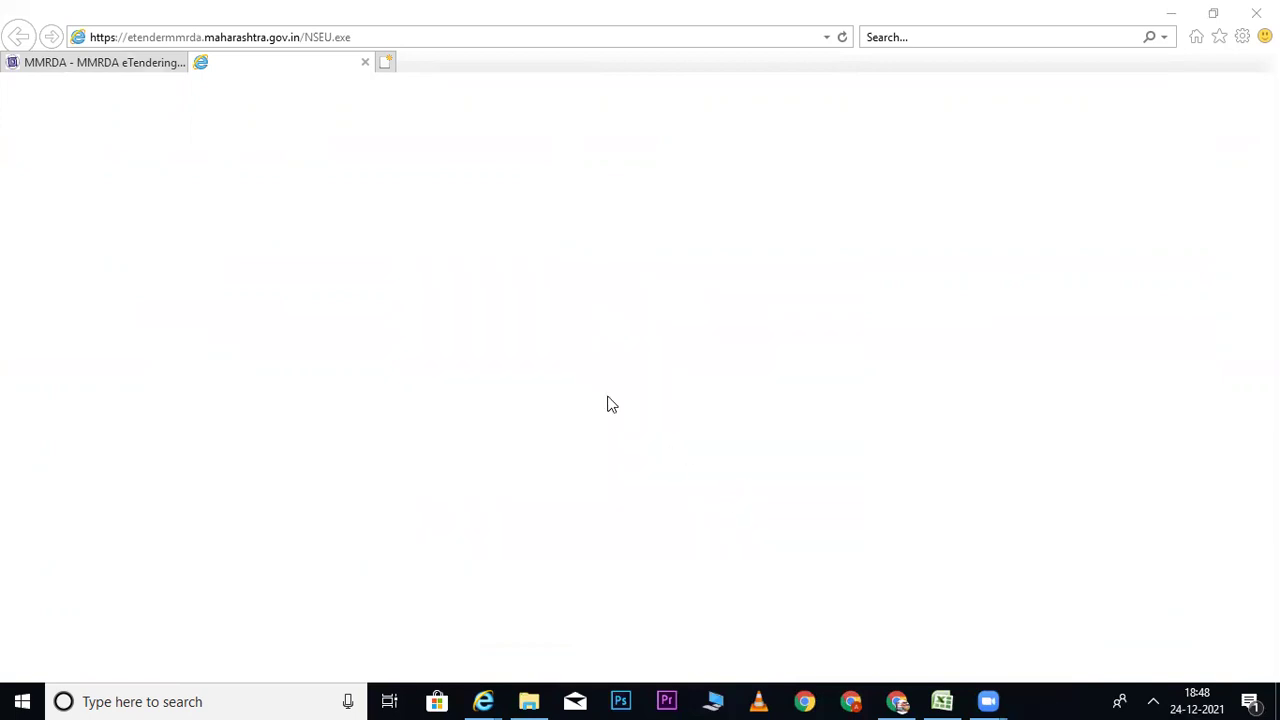